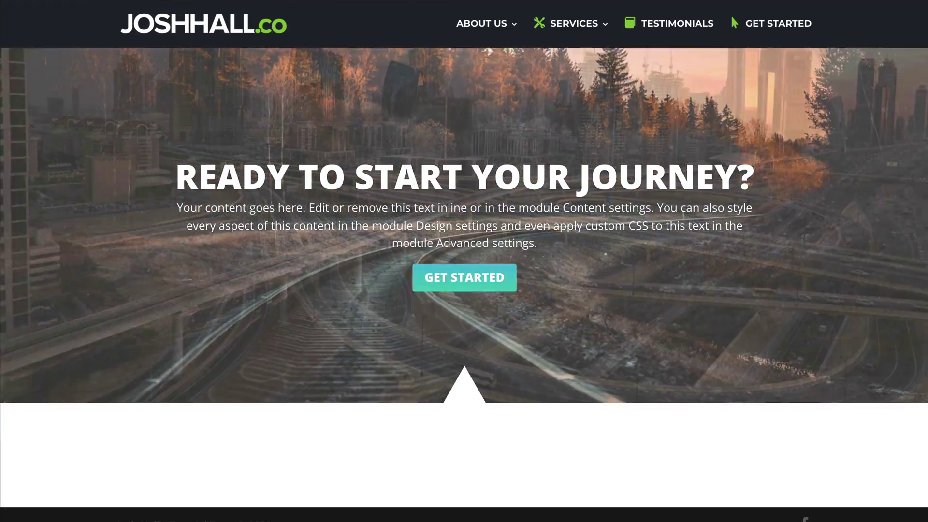
# - Leave the CSS code editor and start a new Divi draft page built from scratch
pyautogui.click(176, 181)
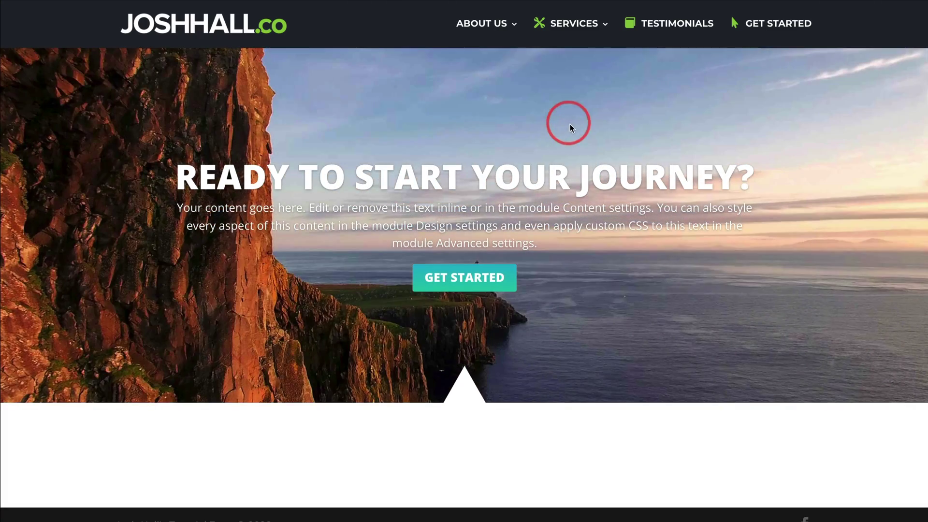
pyautogui.press('super+Tab')
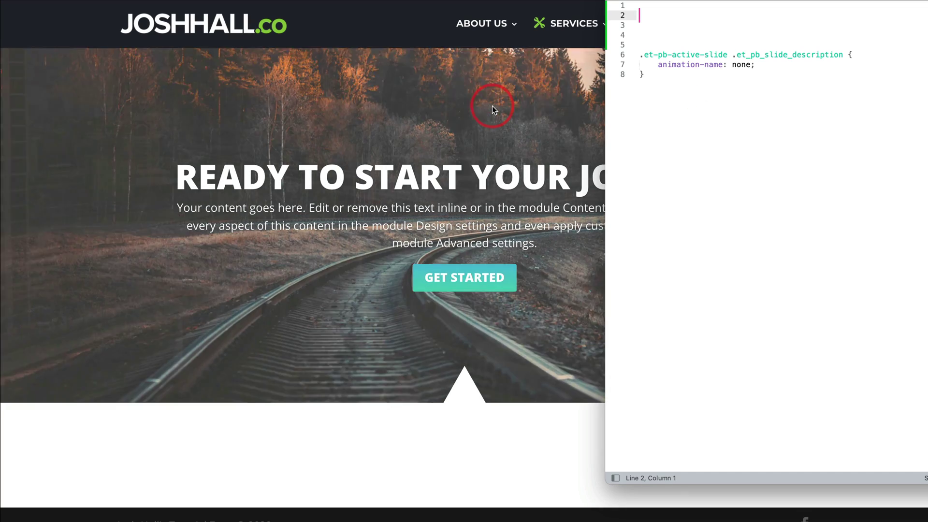
pyautogui.click(492, 106)
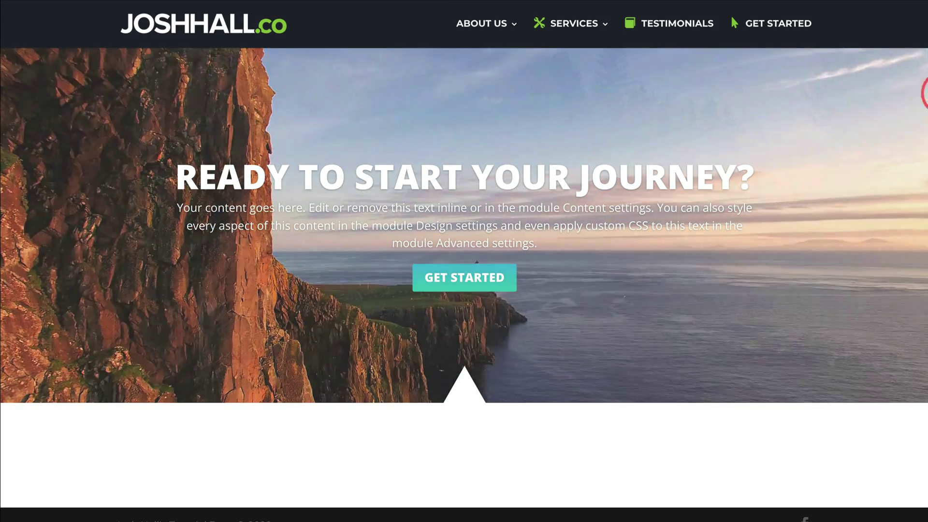
pyautogui.click(921, 93)
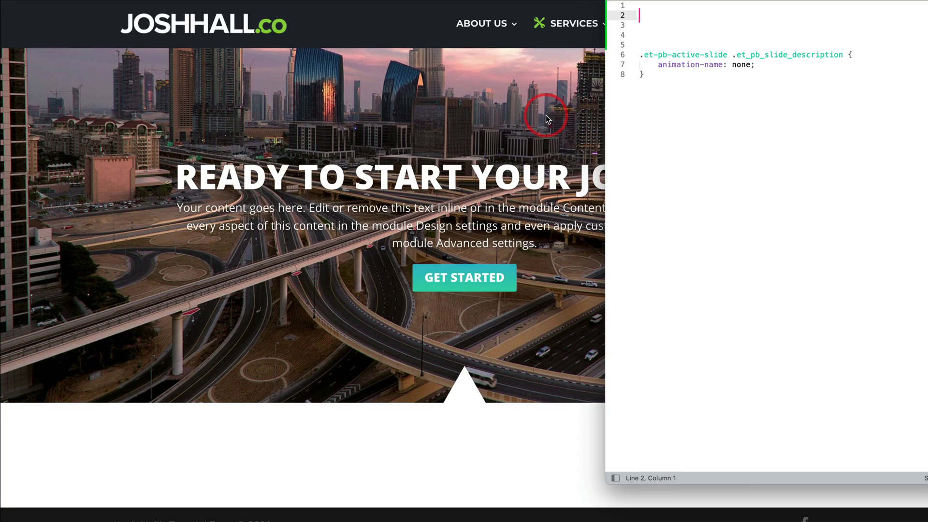
pyautogui.click(546, 115)
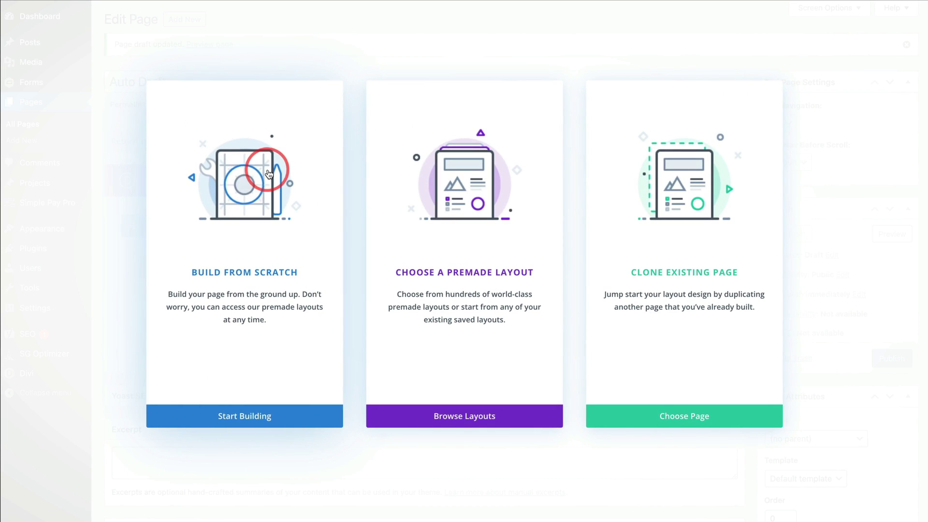
pyautogui.click(269, 173)
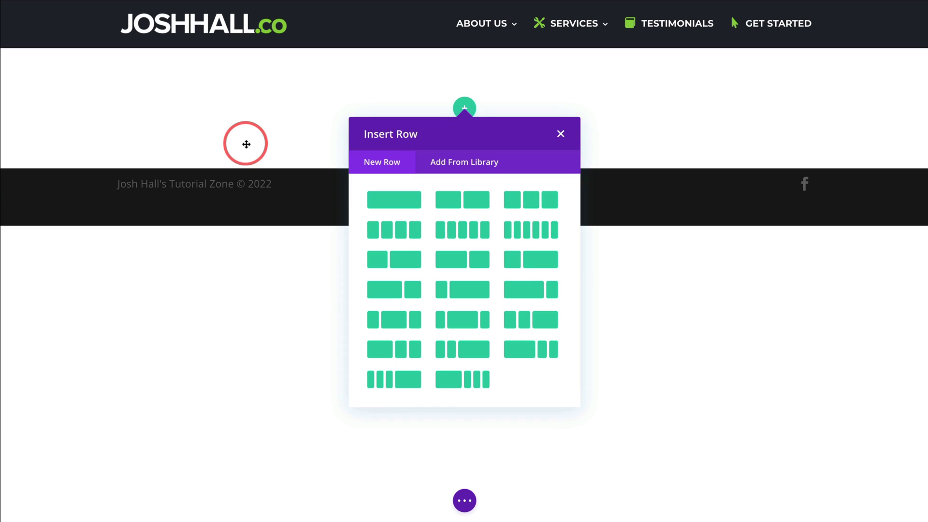
# - Add a Fullwidth section with a Fullwidth Slider module, then delete the empty section above it
pyautogui.click(560, 134)
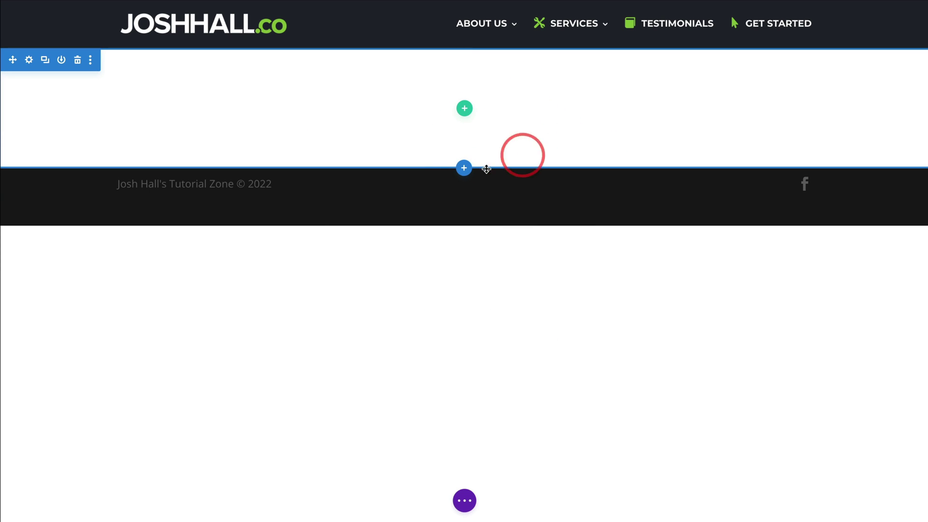
pyautogui.click(464, 168)
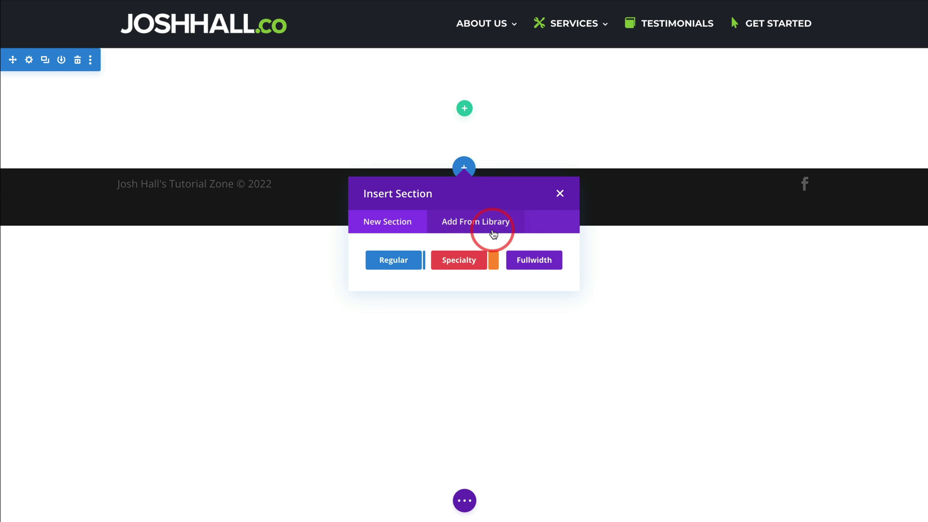
pyautogui.click(536, 260)
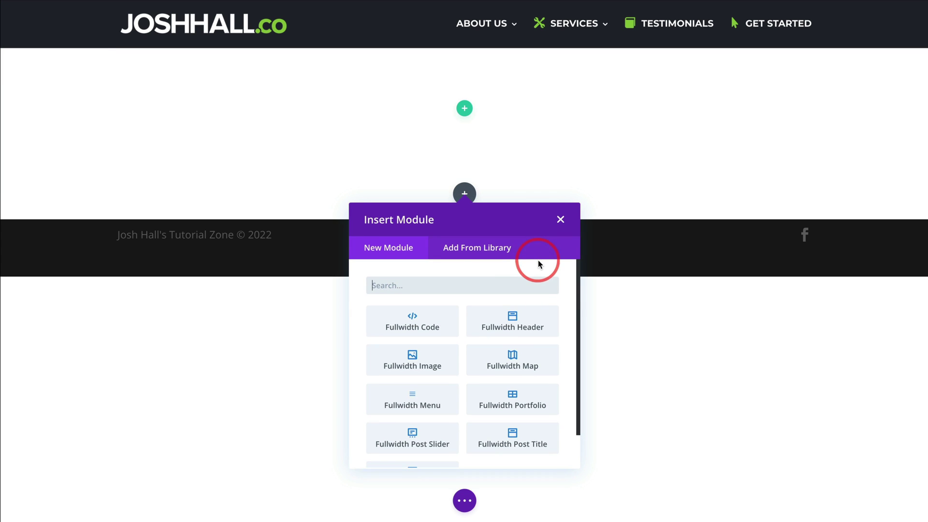
pyautogui.scroll(-1, 479, 334)
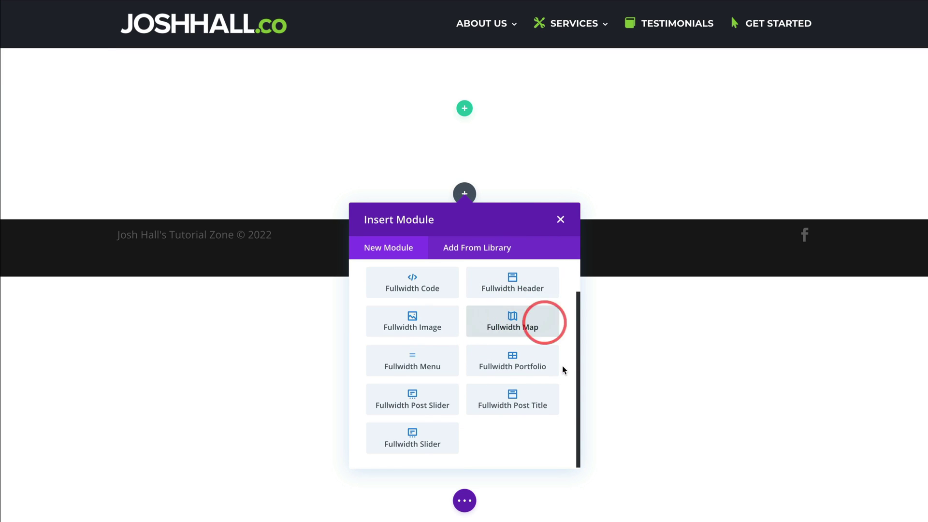
pyautogui.click(427, 440)
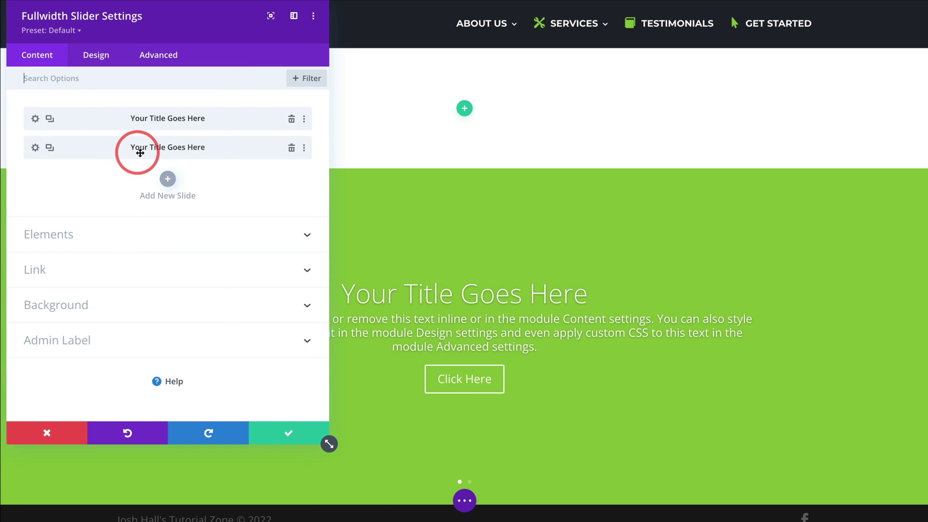
pyautogui.click(290, 432)
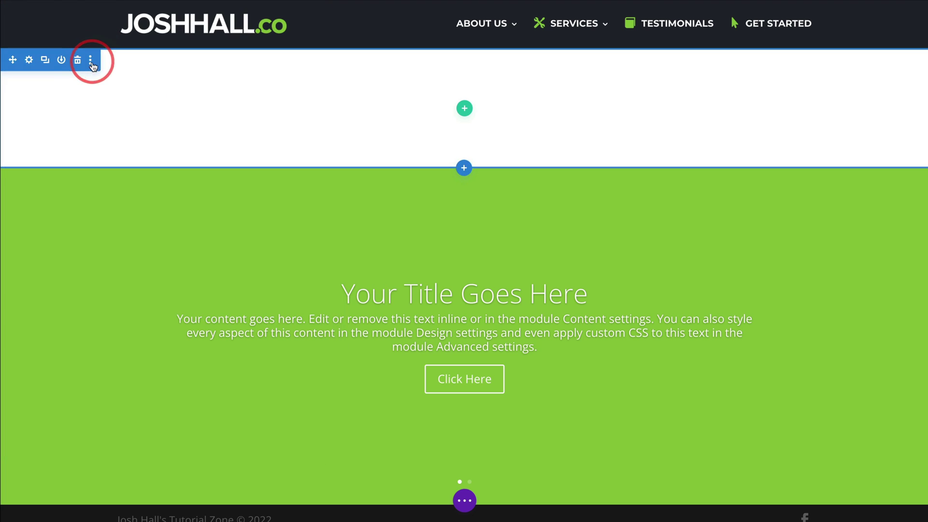
pyautogui.click(77, 59)
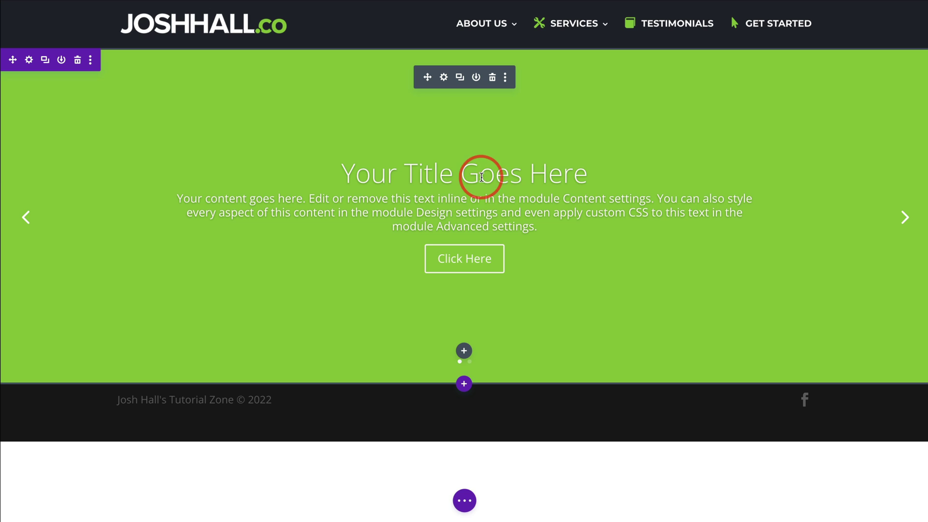
# - Open the fullwidth slider's first slide settings and close them without changes
pyautogui.click(444, 78)
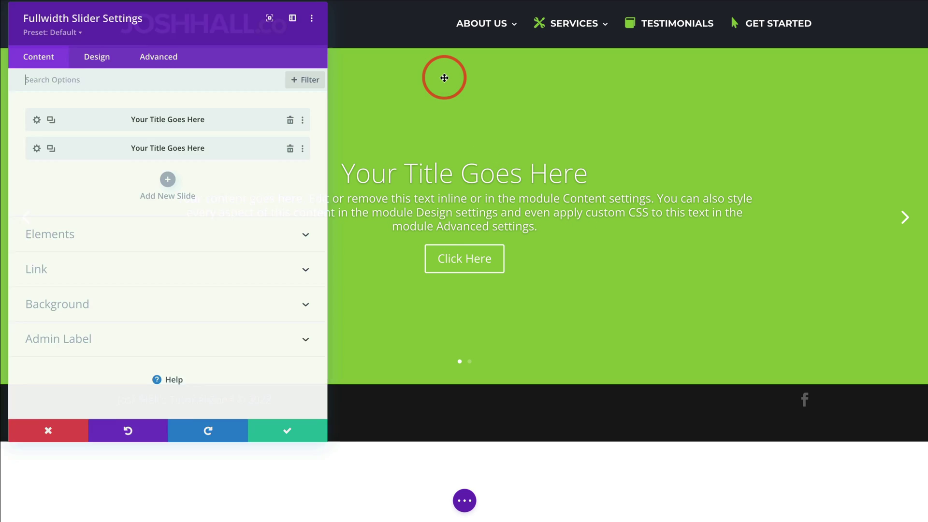
pyautogui.click(46, 119)
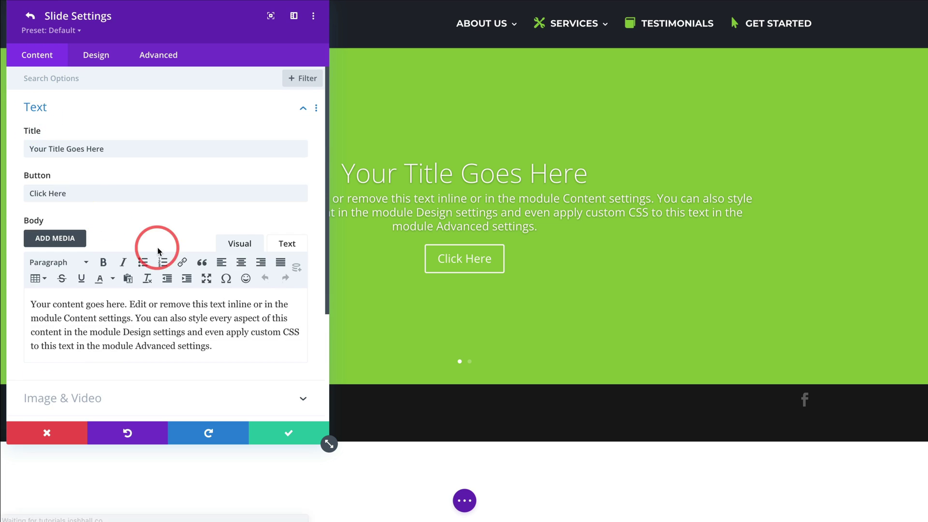
pyautogui.scroll(-3, 155, 244)
pyautogui.scroll(1, 132, 315)
pyautogui.scroll(3, 132, 315)
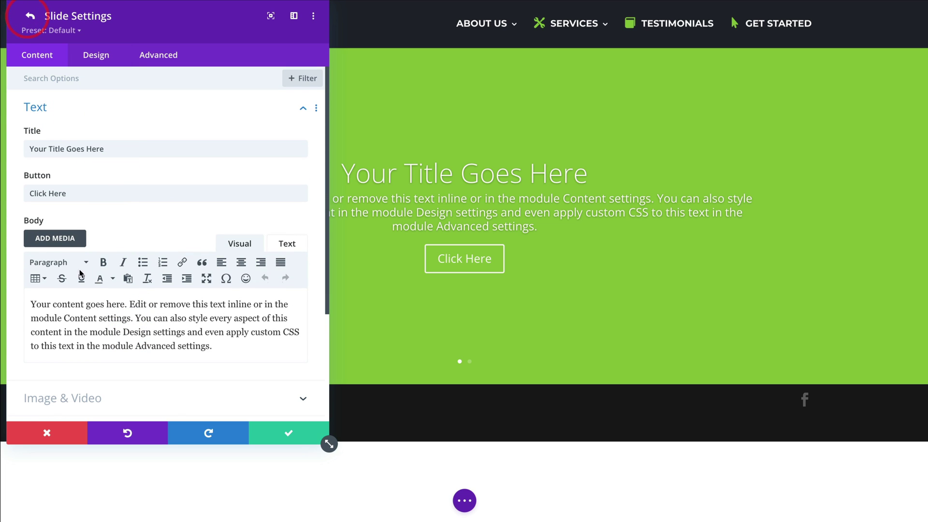
pyautogui.click(44, 433)
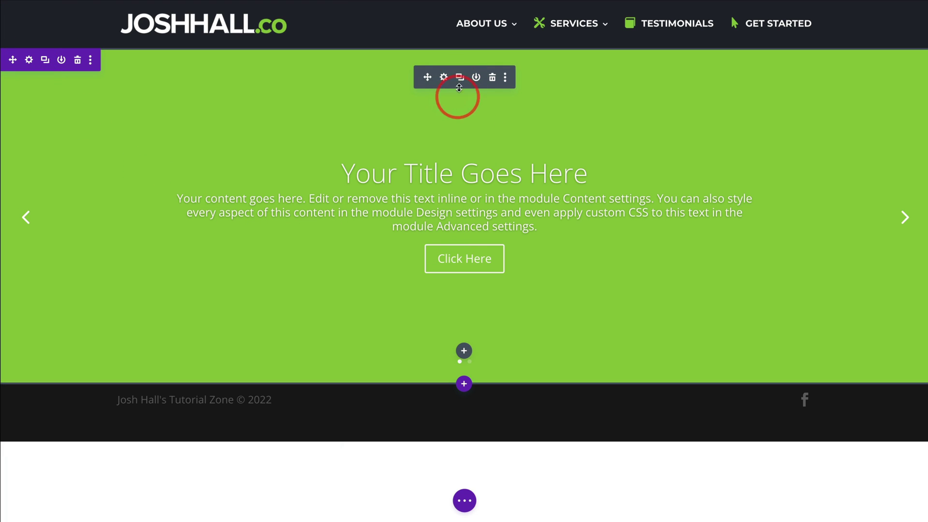
# - Set the first slide's background image to the dark forest railway photo
pyautogui.click(443, 78)
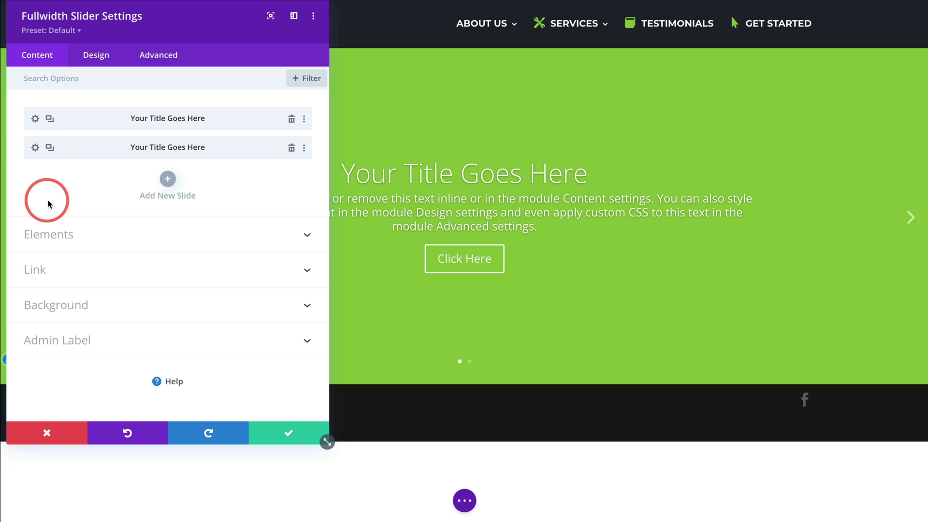
pyautogui.click(36, 119)
pyautogui.scroll(-3, 196, 249)
pyautogui.click(120, 324)
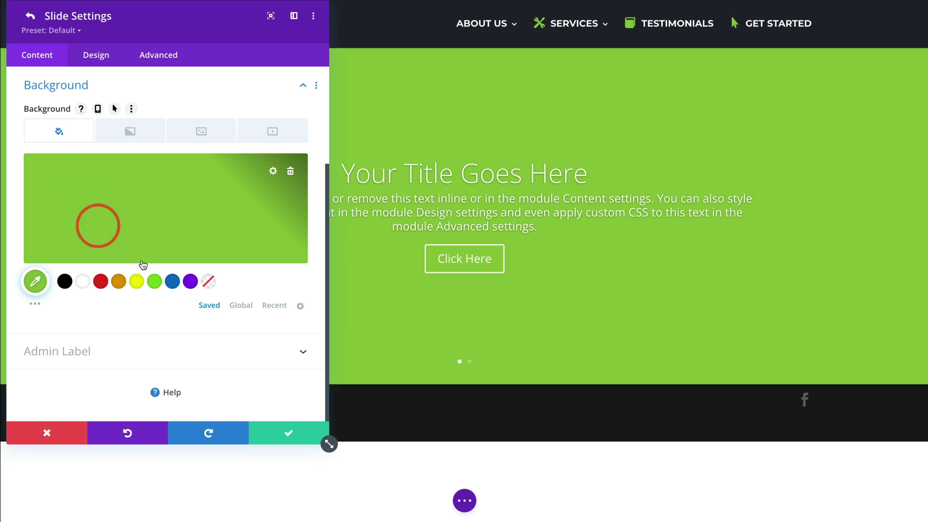
pyautogui.click(140, 135)
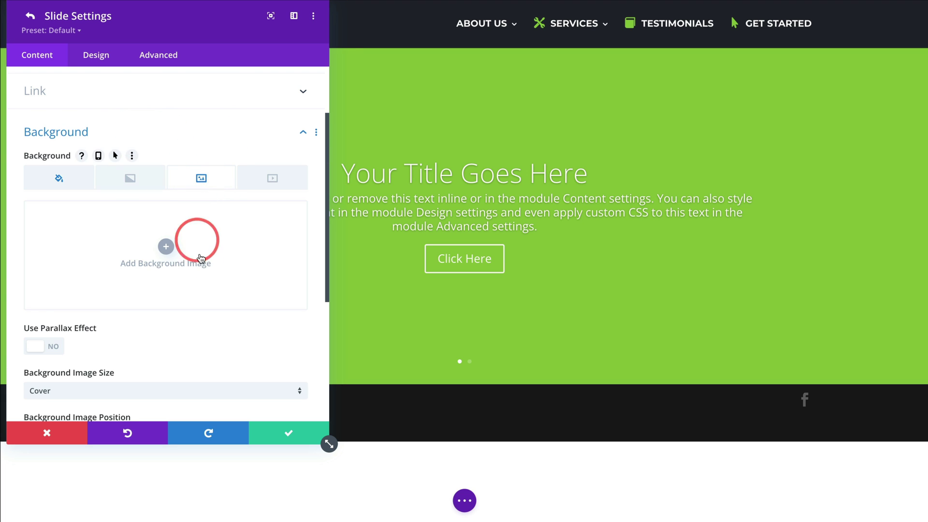
pyautogui.click(167, 247)
pyautogui.scroll(-5, 524, 248)
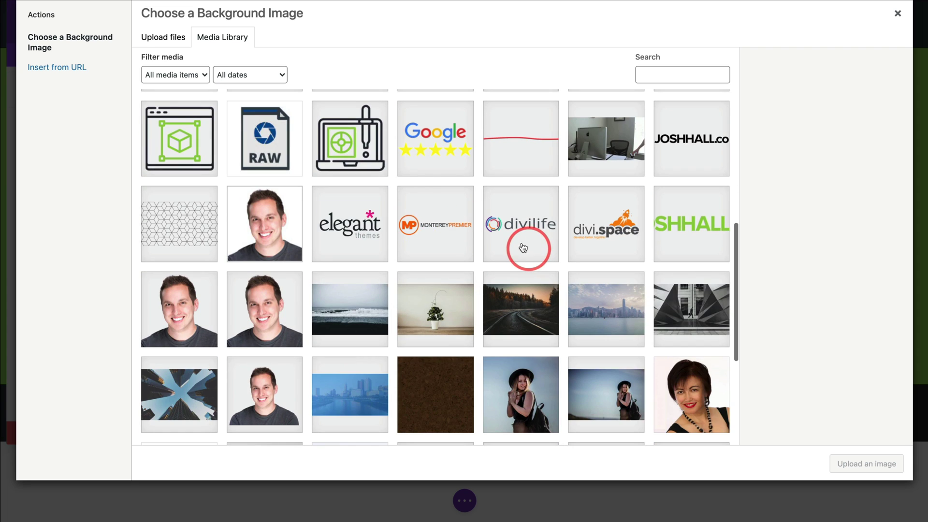
pyautogui.scroll(-1, 411, 189)
pyautogui.click(536, 283)
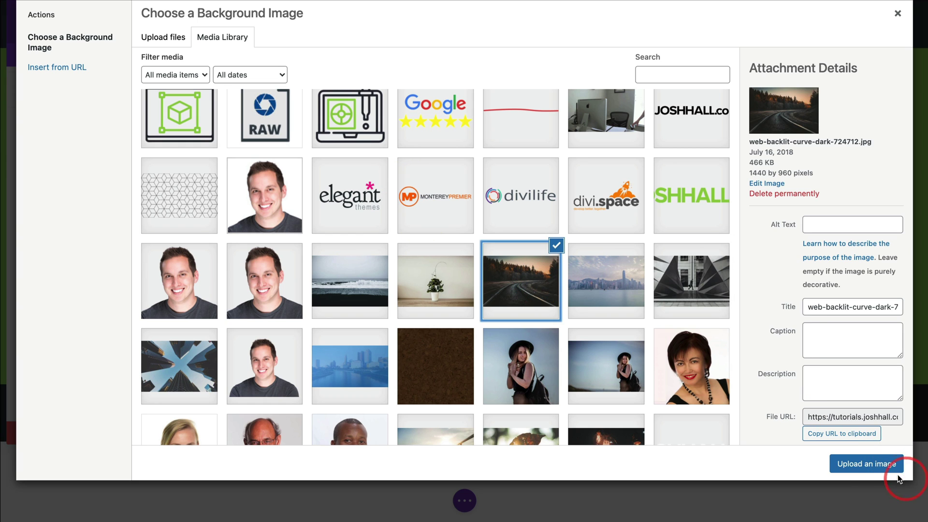
pyautogui.click(877, 464)
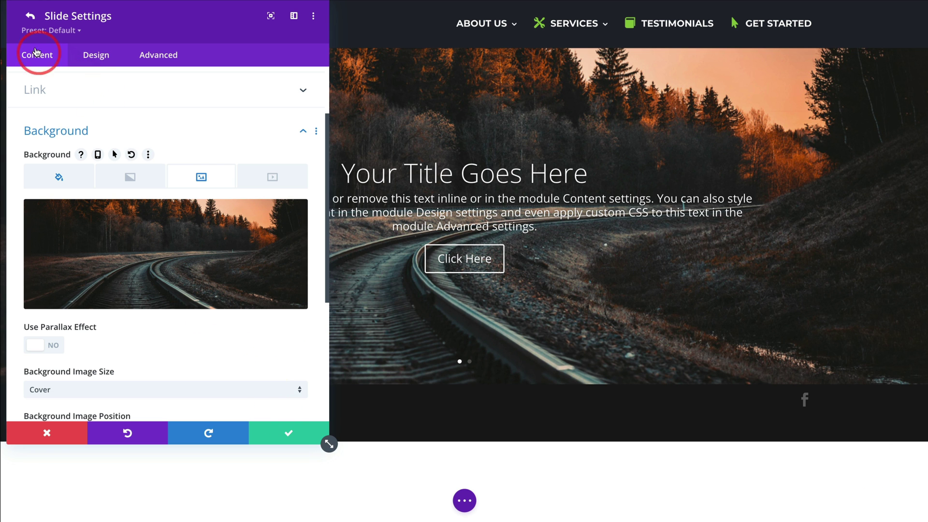
pyautogui.click(30, 19)
# - Set the second slide's background to the ocean-wave photo and save the slider settings
pyautogui.scroll(4, 90, 114)
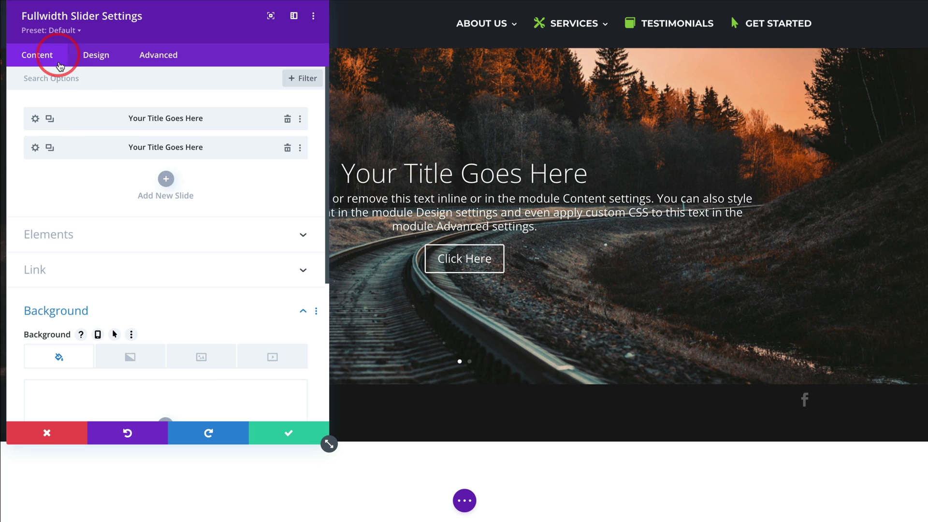
pyautogui.click(36, 147)
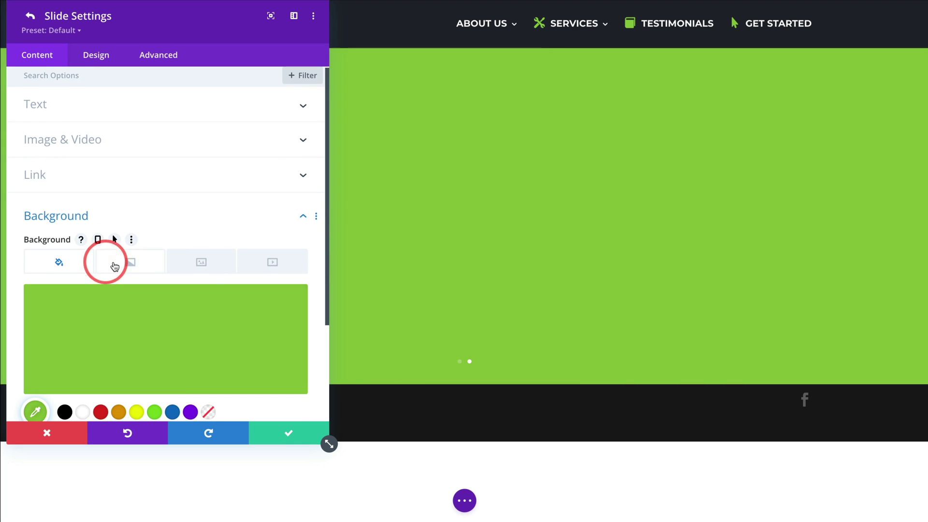
pyautogui.click(204, 262)
pyautogui.click(158, 316)
pyautogui.scroll(-5, 435, 201)
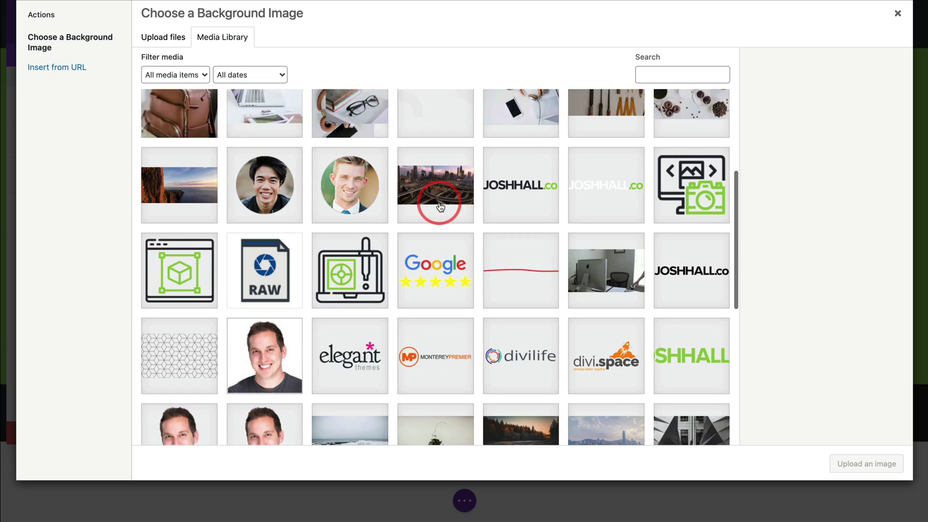
pyautogui.scroll(-4, 458, 197)
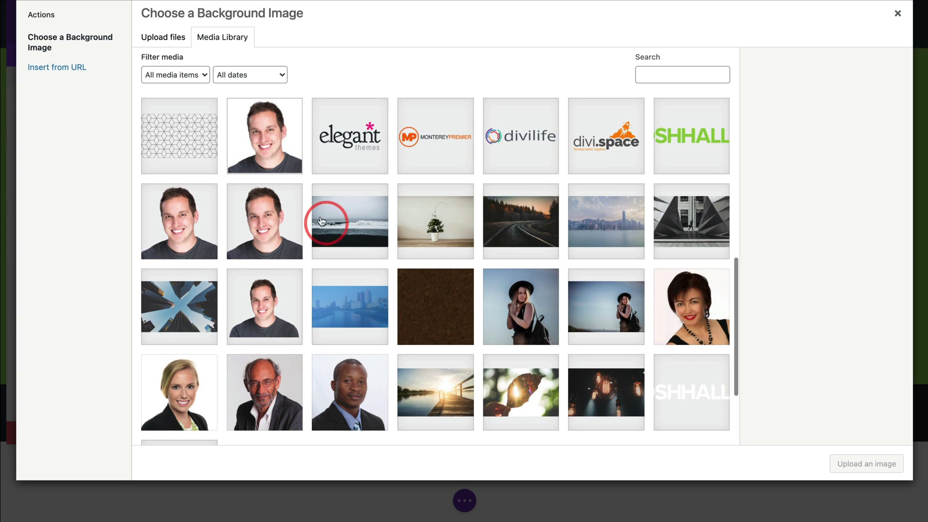
pyautogui.click(335, 221)
pyautogui.click(863, 464)
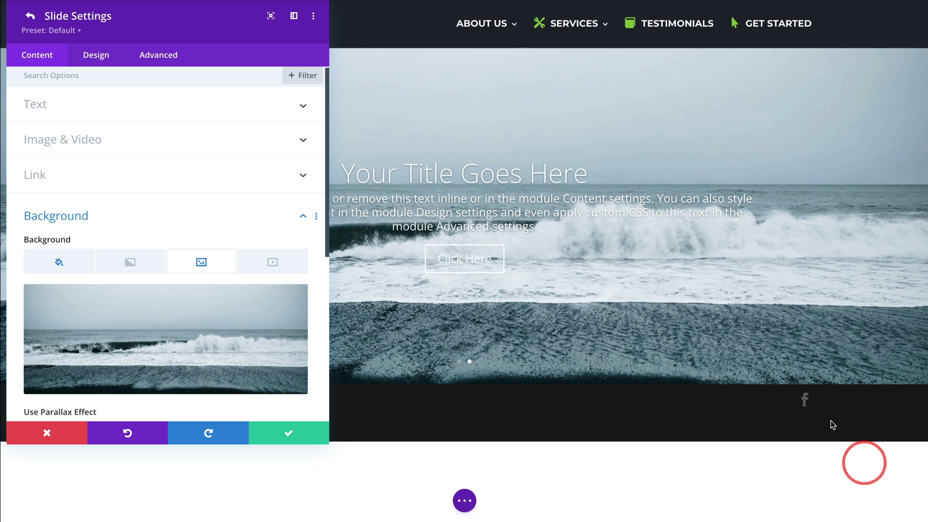
pyautogui.click(280, 432)
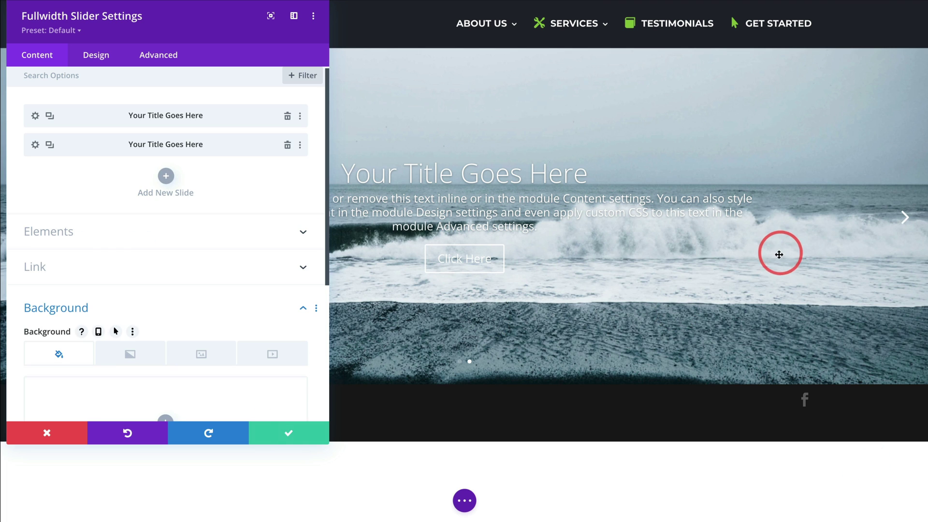
pyautogui.click(297, 425)
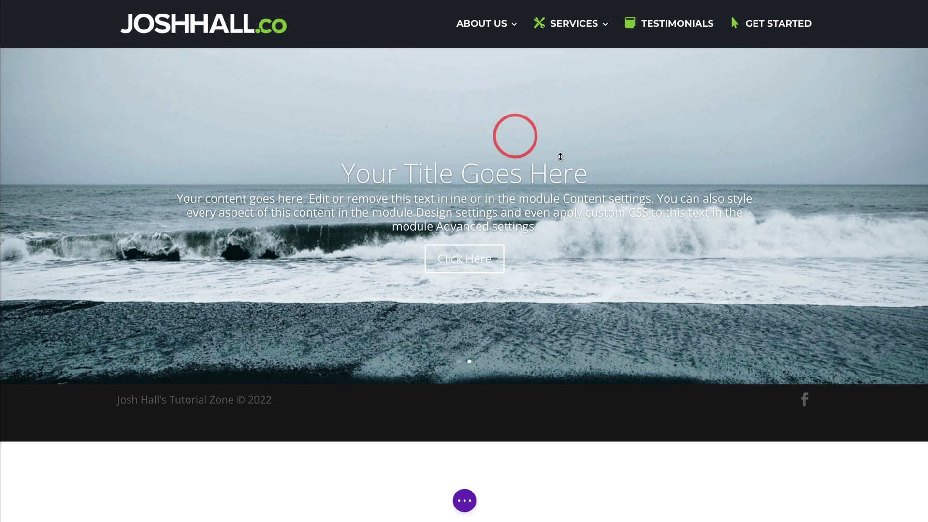
# - Review the slider showing the beach slide with its title, body text and Click Here button
pyautogui.moveTo(532, 161)
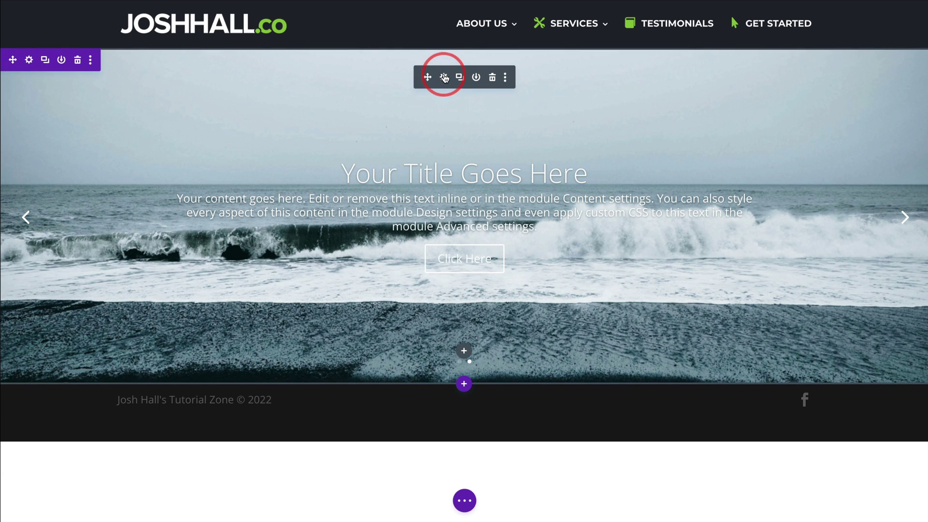
# - Open the slider settings and inspect the first slide's Design options
pyautogui.click(443, 79)
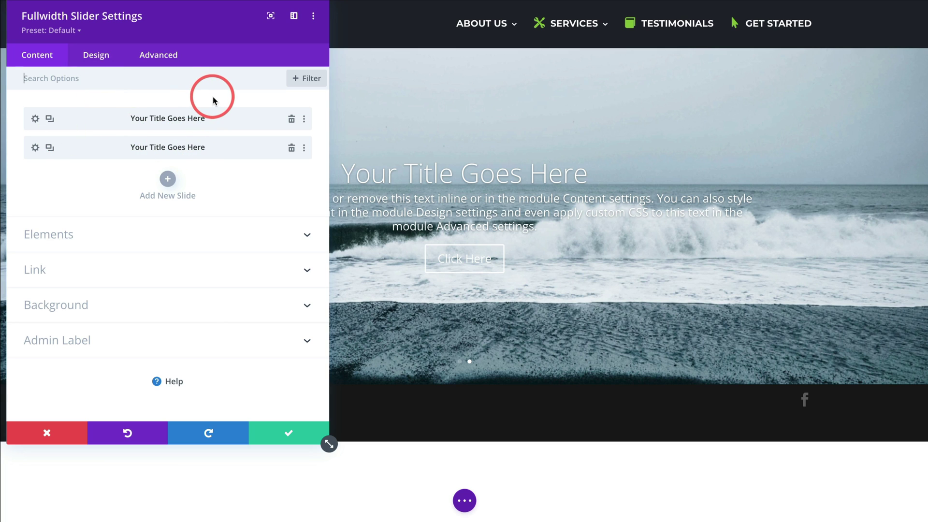
pyautogui.click(36, 119)
pyautogui.click(95, 55)
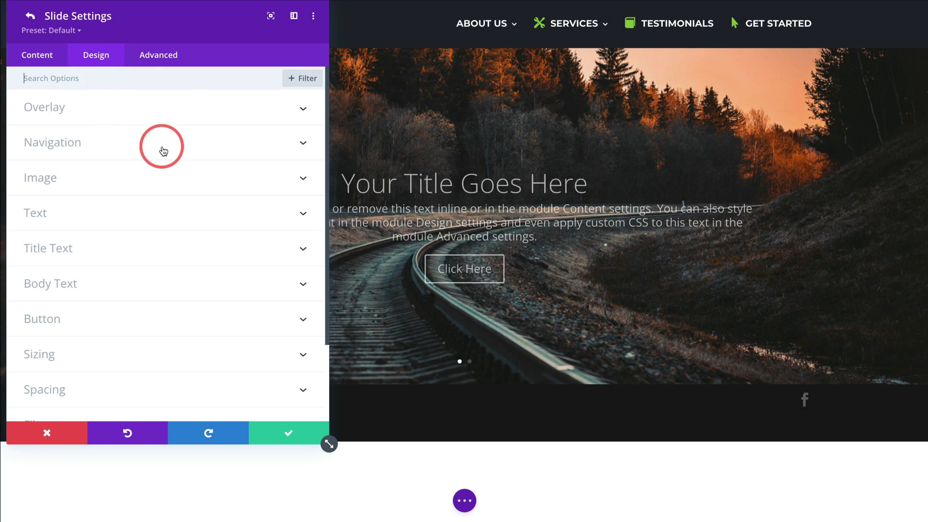
pyautogui.scroll(-3, 141, 195)
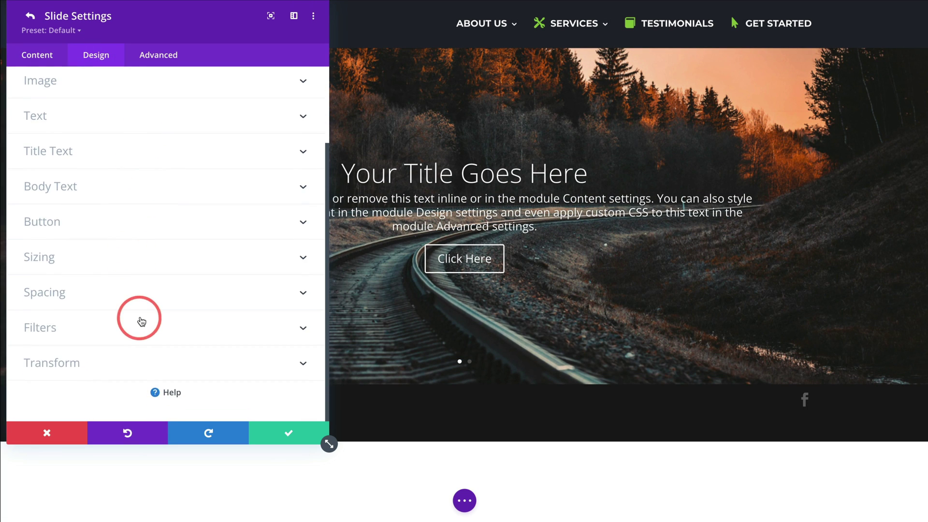
pyautogui.scroll(3, 148, 299)
pyautogui.scroll(-3, 155, 278)
pyautogui.scroll(3, 155, 271)
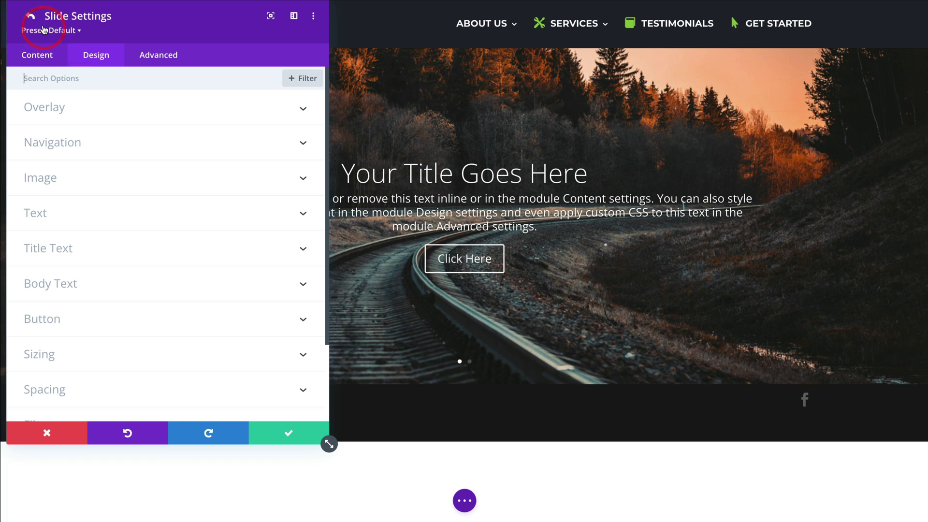
pyautogui.click(31, 17)
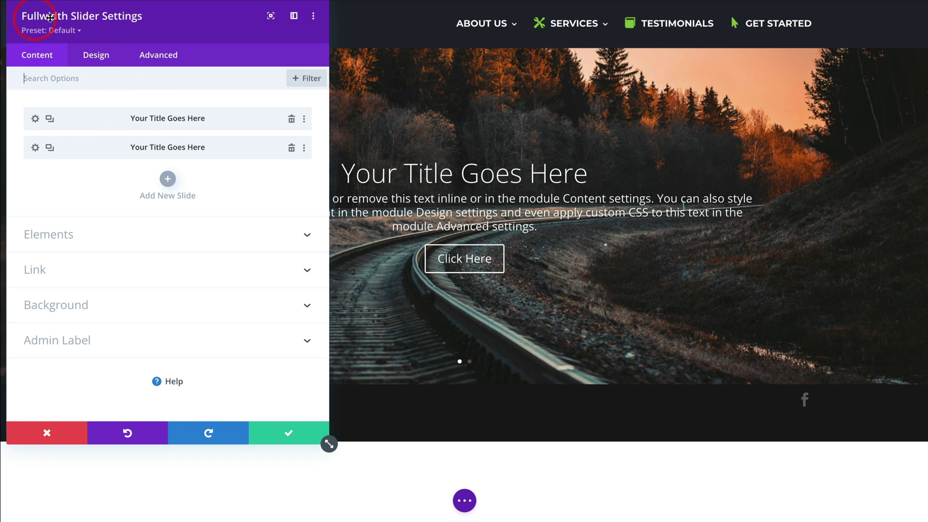
# - Review the slider's Design options, then expand the Content tab's Elements section
pyautogui.click(99, 62)
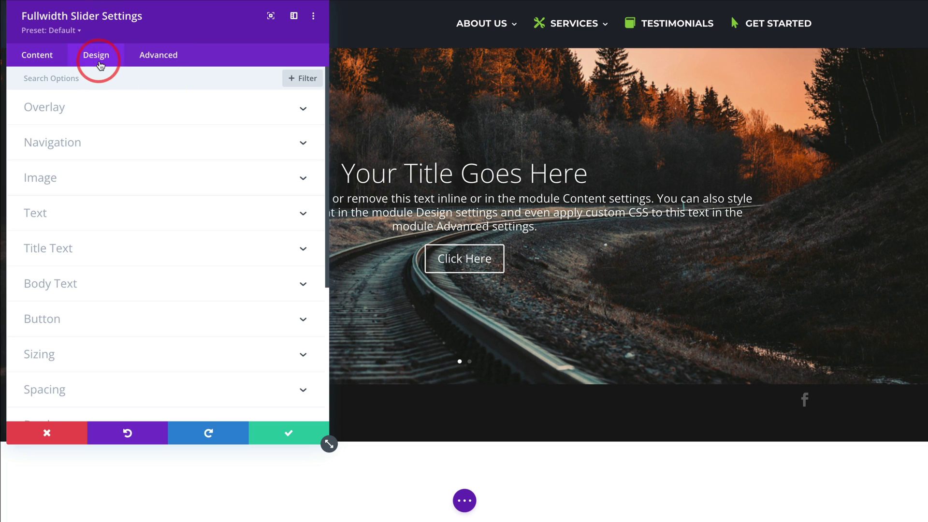
pyautogui.scroll(-5, 186, 150)
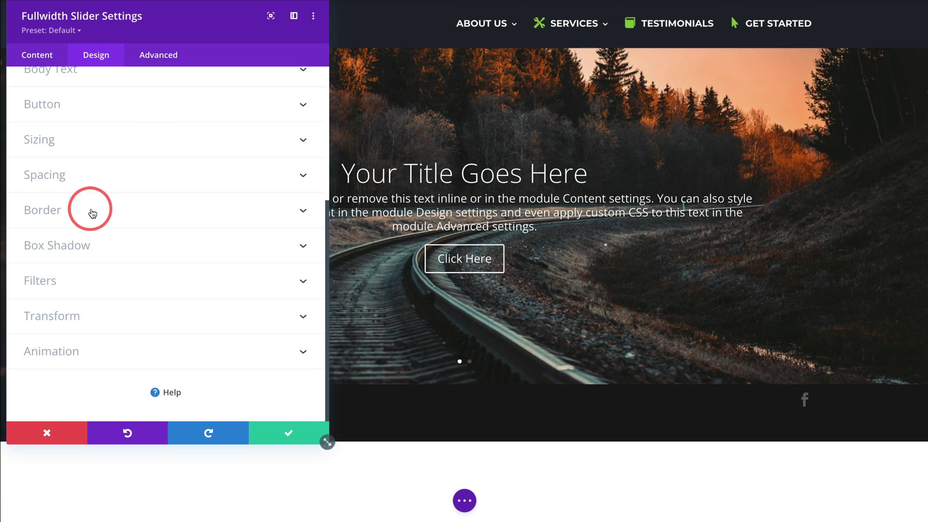
pyautogui.scroll(5, 141, 145)
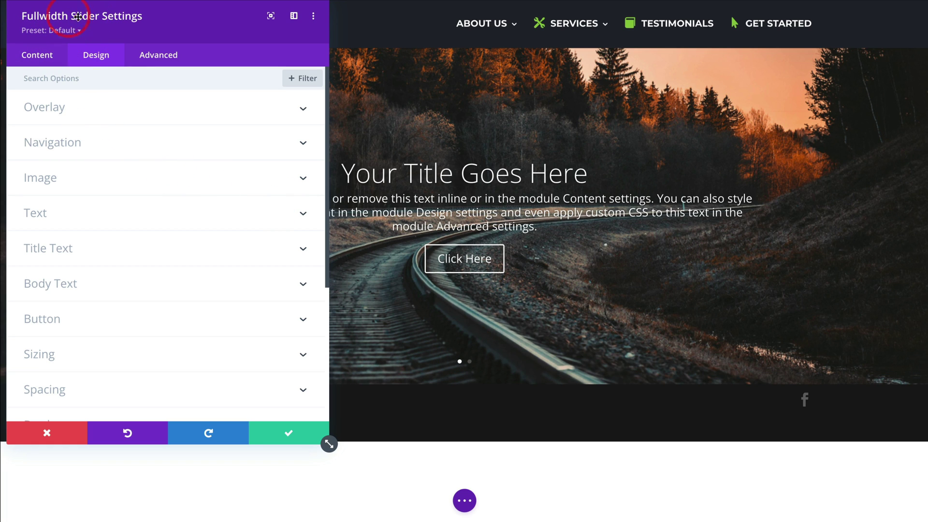
pyautogui.scroll(-5, 178, 190)
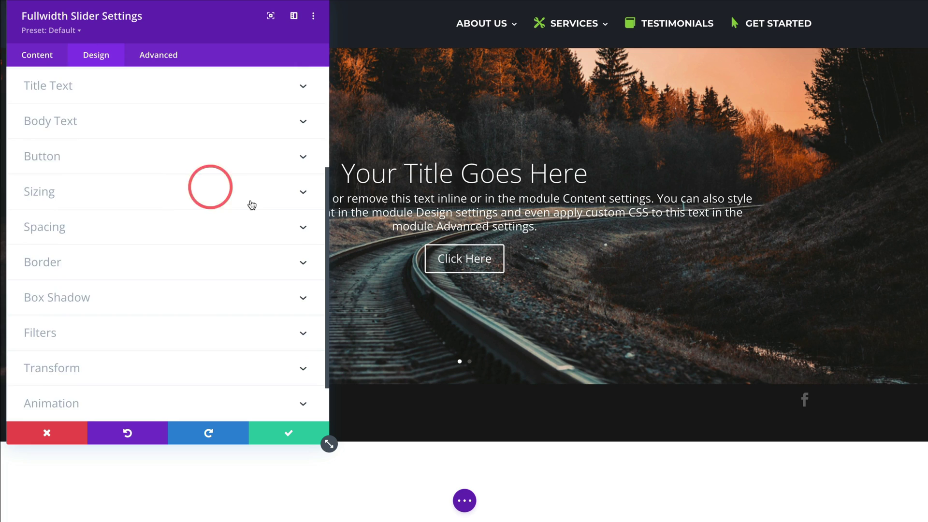
pyautogui.scroll(5, 140, 314)
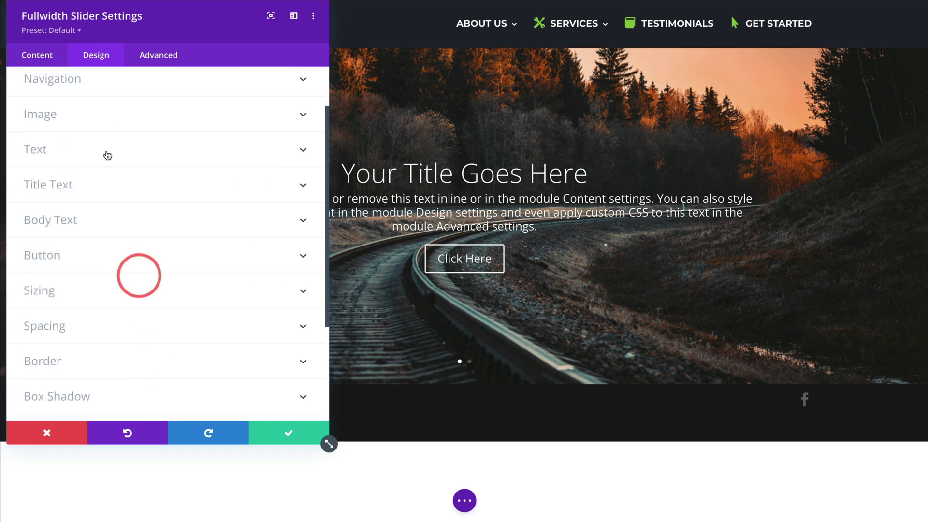
pyautogui.click(46, 56)
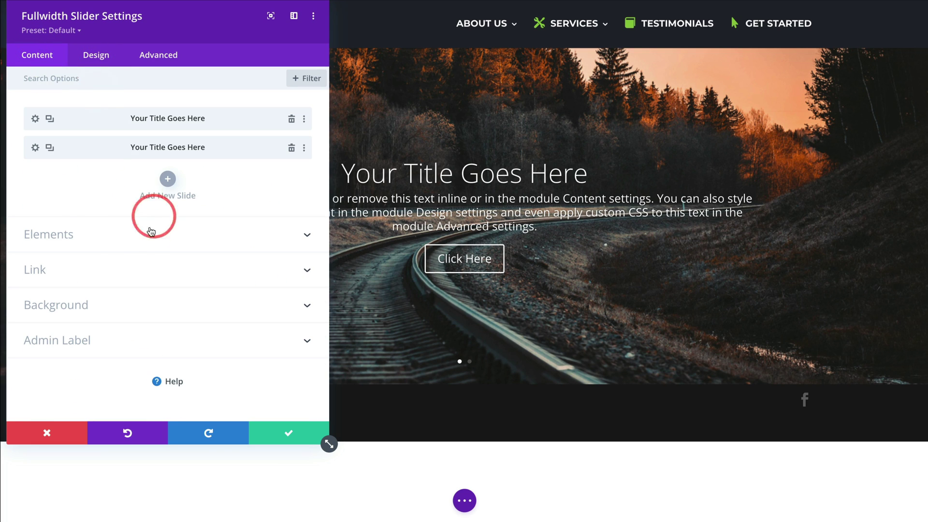
pyautogui.click(104, 234)
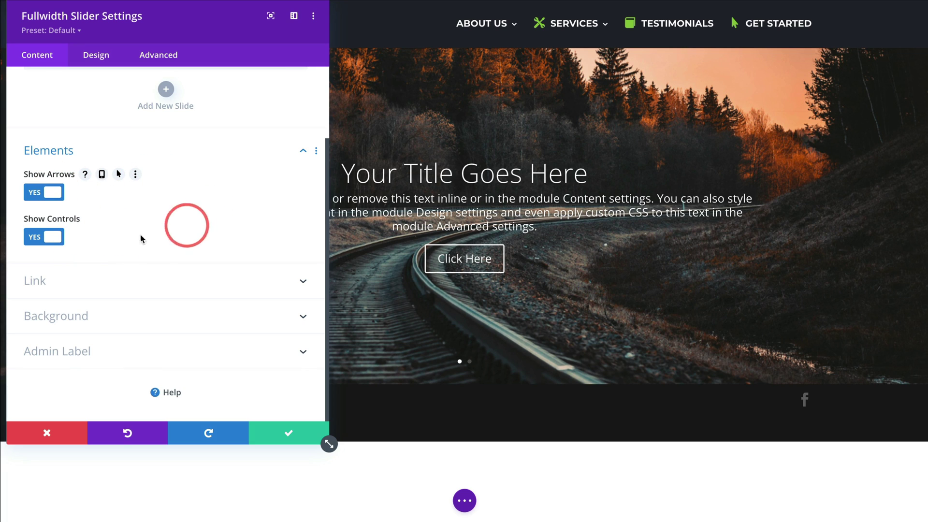
# - Turn off Show Controls and Show Arrows in the slider's Elements options
pyautogui.click(55, 193)
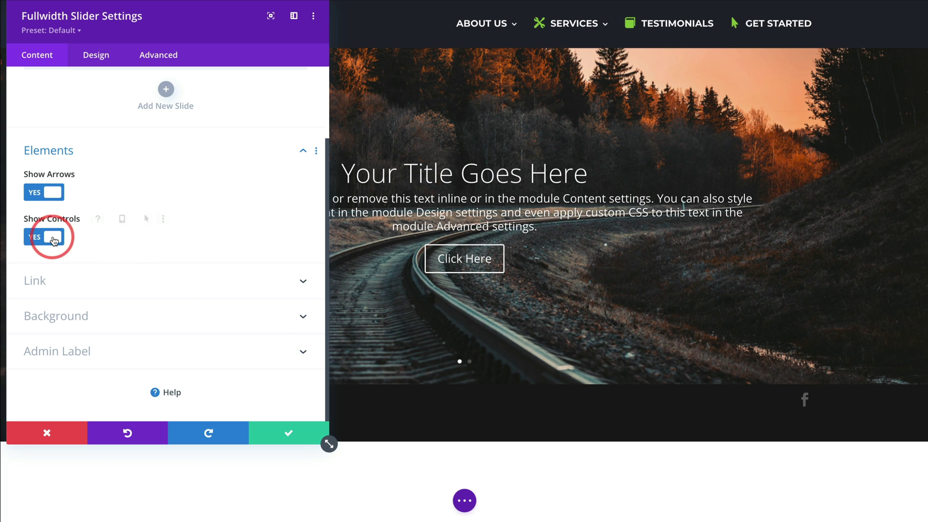
pyautogui.click(43, 237)
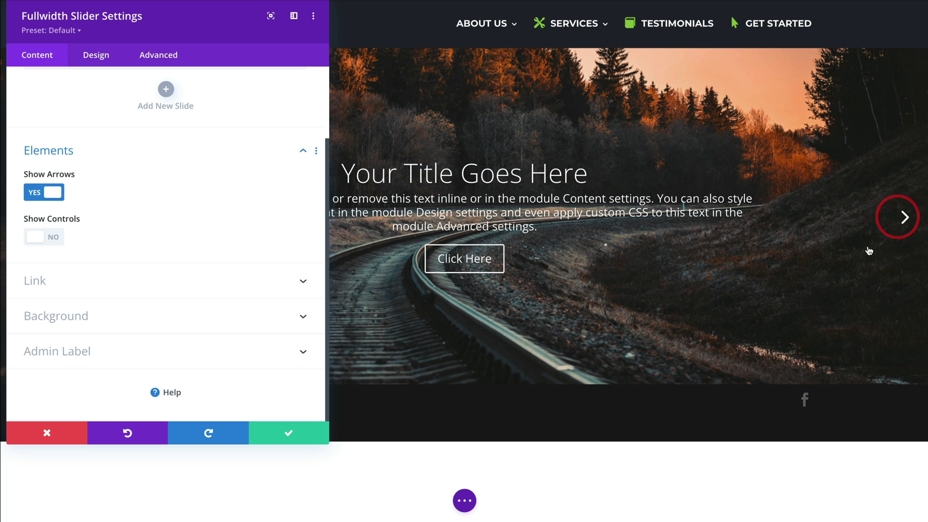
pyautogui.click(42, 193)
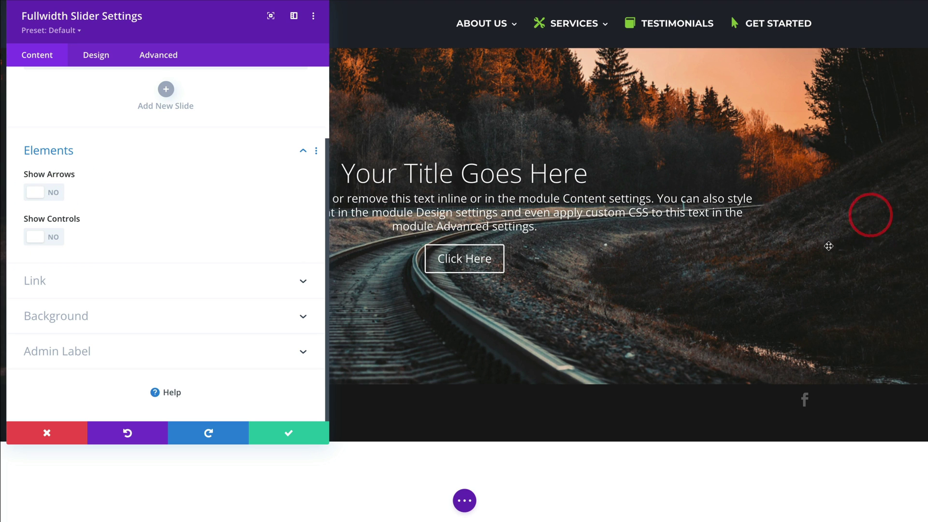
pyautogui.scroll(2, 141, 234)
# - Enable automatic slider animation with 3500 ms speed, continuing on hover, and save
pyautogui.click(99, 56)
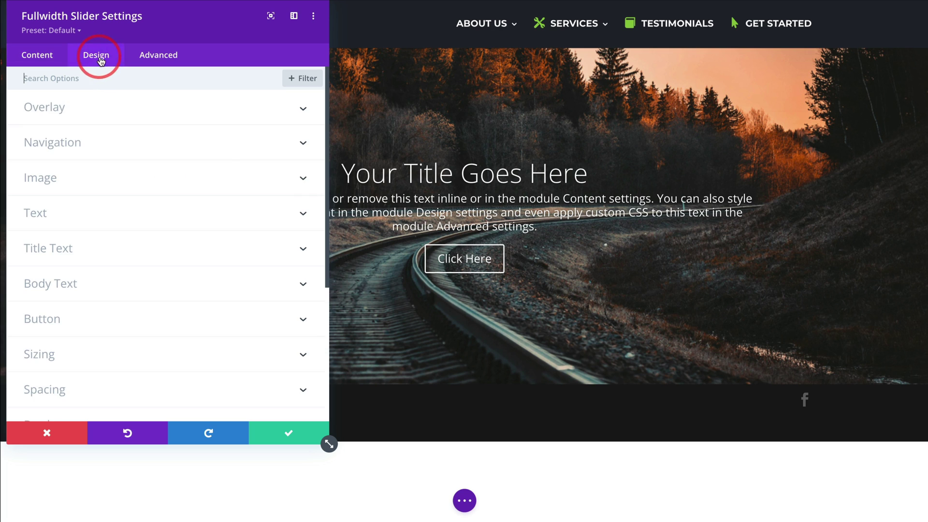
pyautogui.scroll(-5, 269, 182)
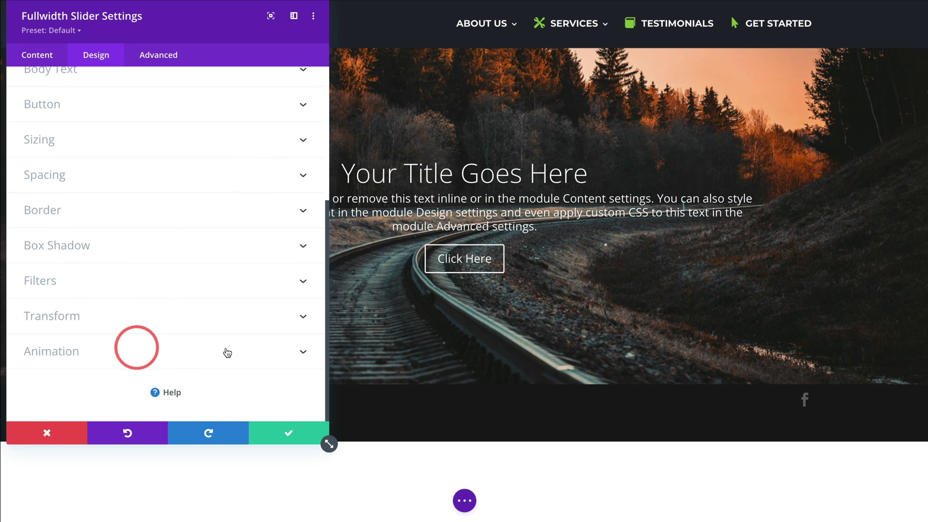
pyautogui.click(154, 357)
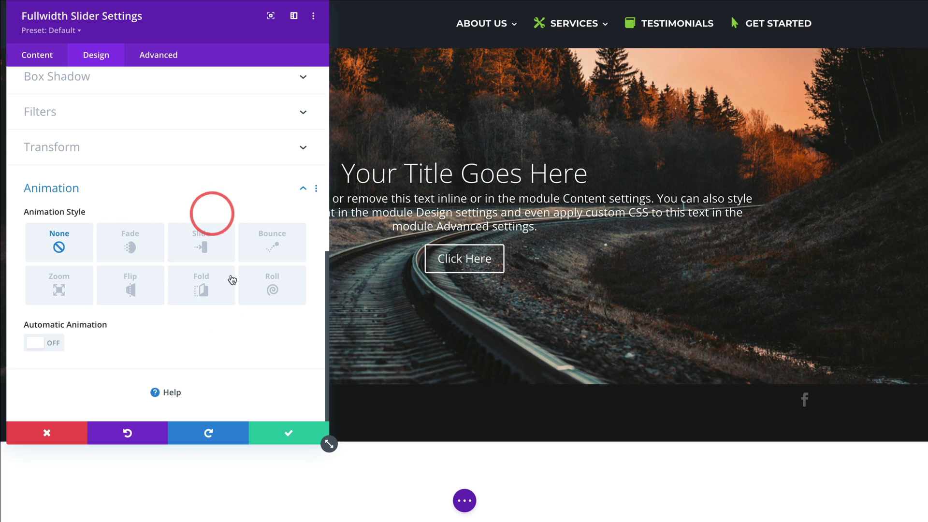
pyautogui.click(51, 345)
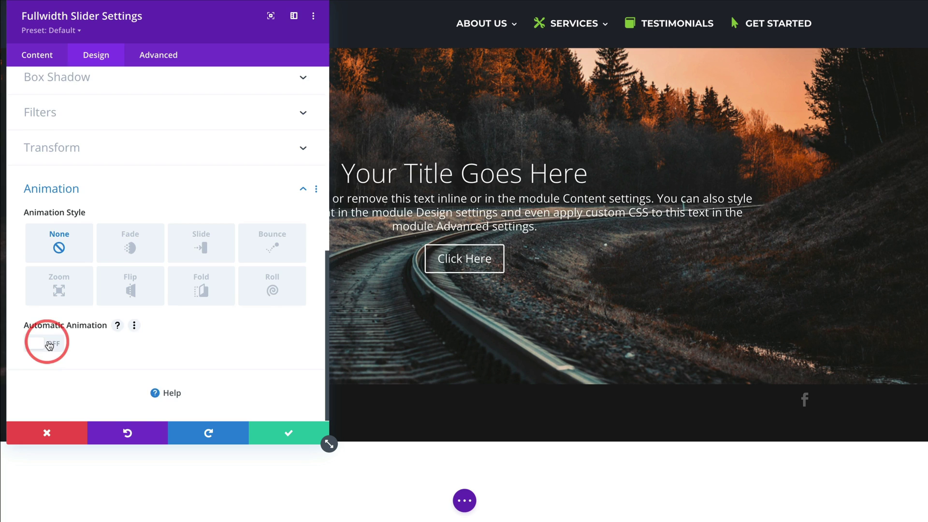
pyautogui.scroll(-2, 145, 338)
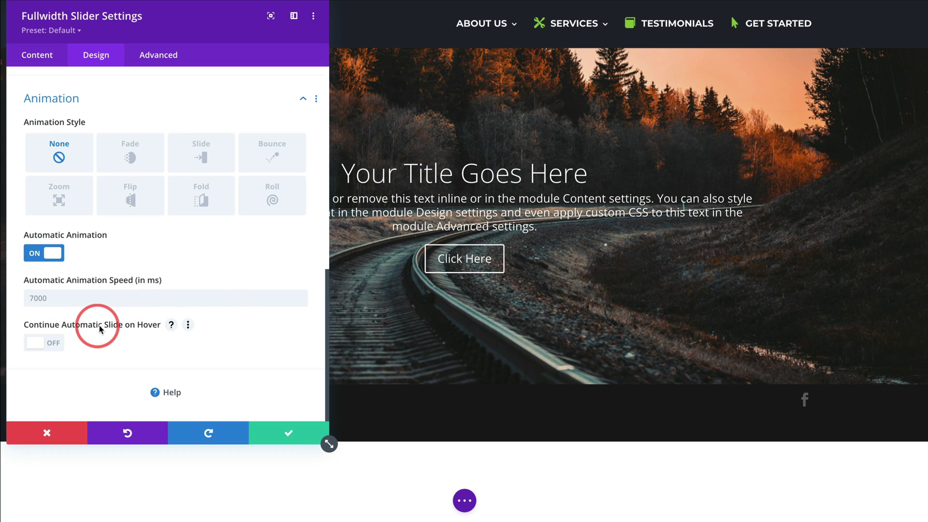
pyautogui.click(52, 346)
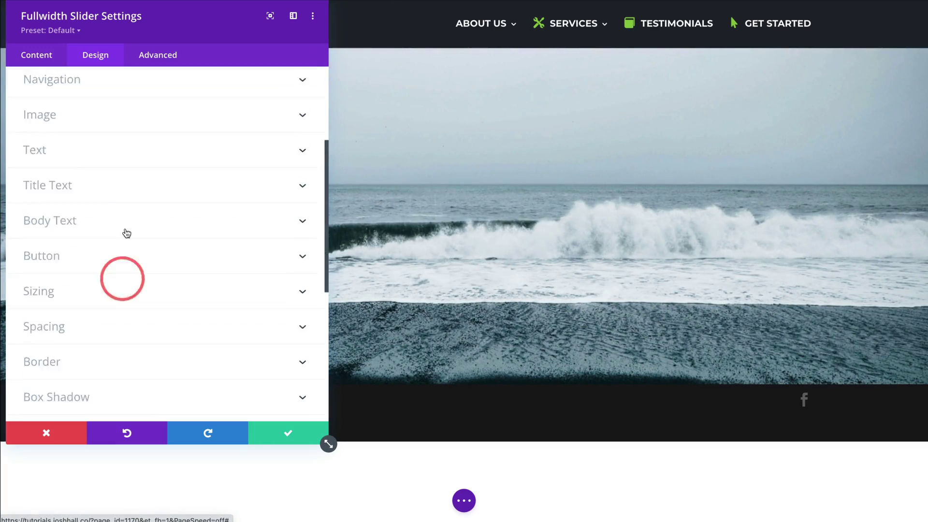
pyautogui.click(39, 55)
pyautogui.click(103, 53)
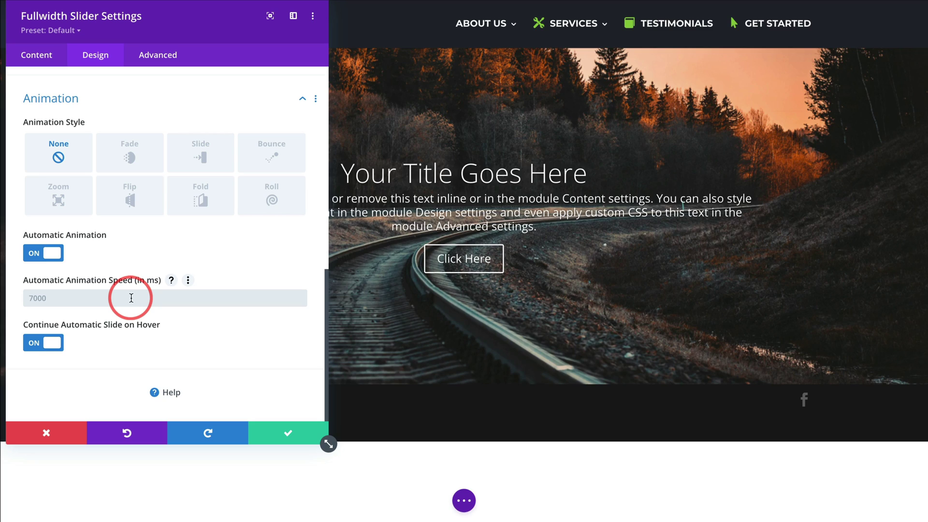
pyautogui.write('000')
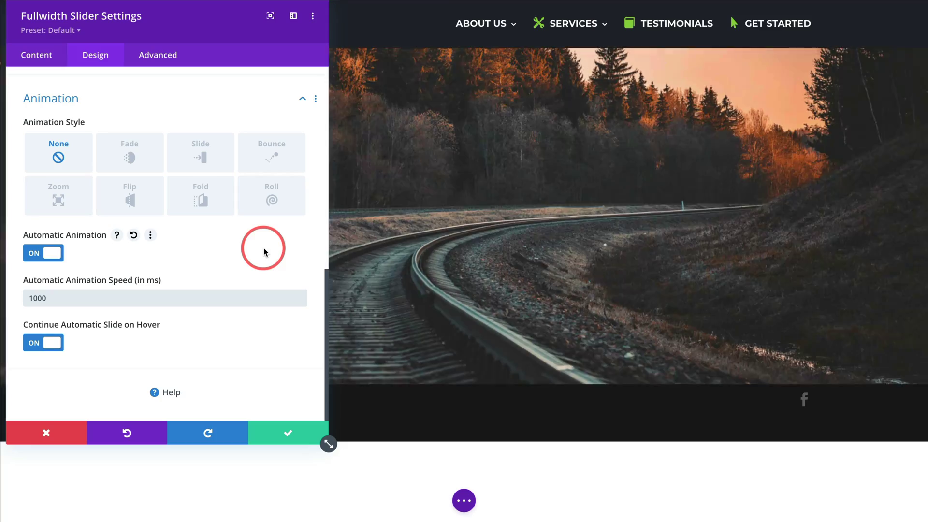
pyautogui.doubleClick(78, 293)
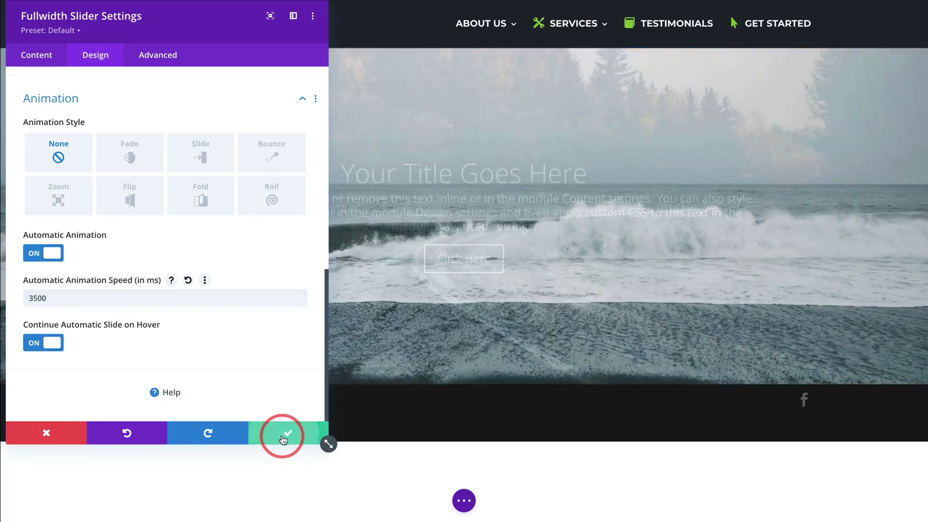
pyautogui.click(283, 433)
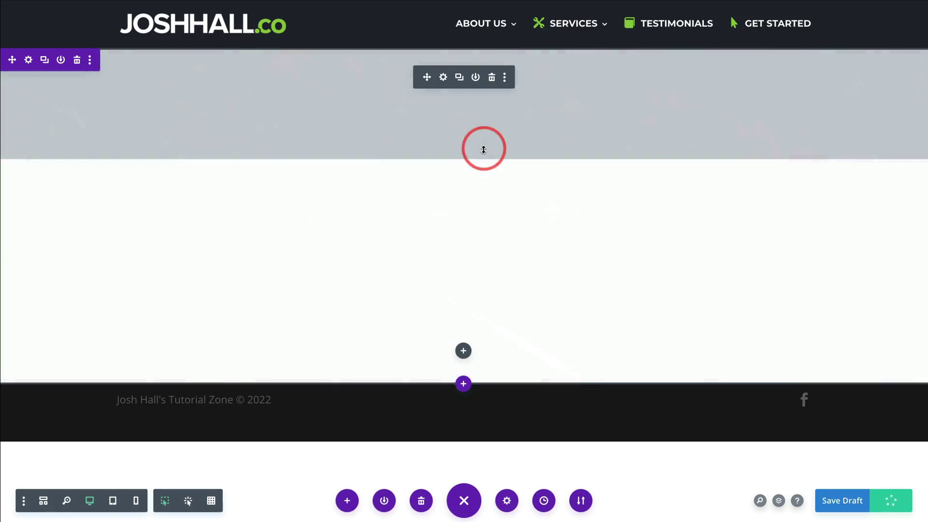
# - Save the page and reload it to preview the rotating slider
pyautogui.hotkey('alt', 'Tab')
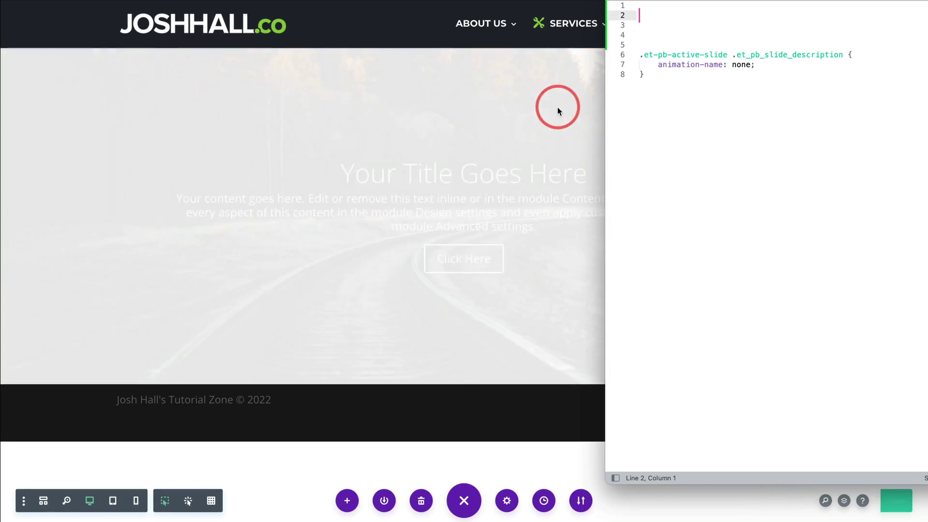
pyautogui.click(557, 108)
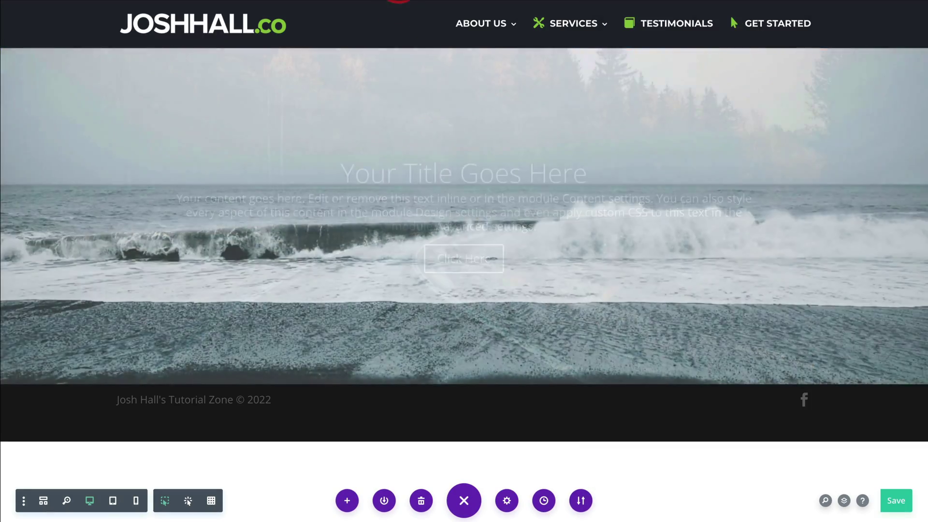
pyautogui.hotkey('ctrl', 'r')
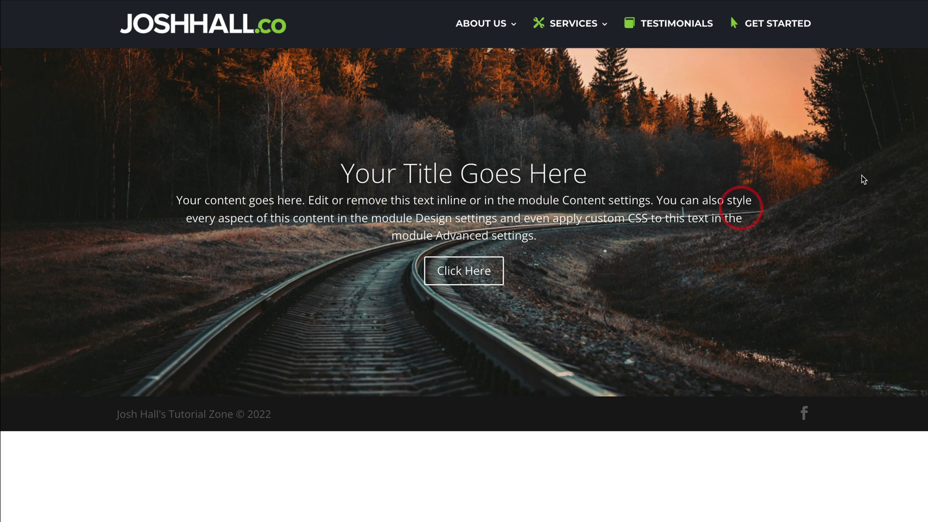
# - Copy the three-line CSS rule on lines 6–8 from the code editor
pyautogui.press('super+Tab')
pyautogui.click(800, 100)
pyautogui.moveTo(646, 75); pyautogui.dragTo(629, 56)
pyautogui.hotkey('ctrl', 'c')
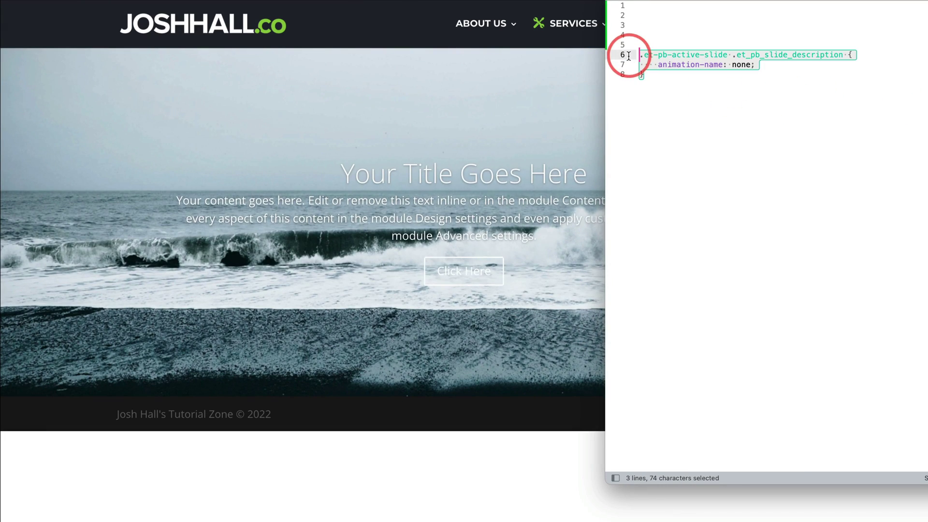
pyautogui.press('super+Tab')
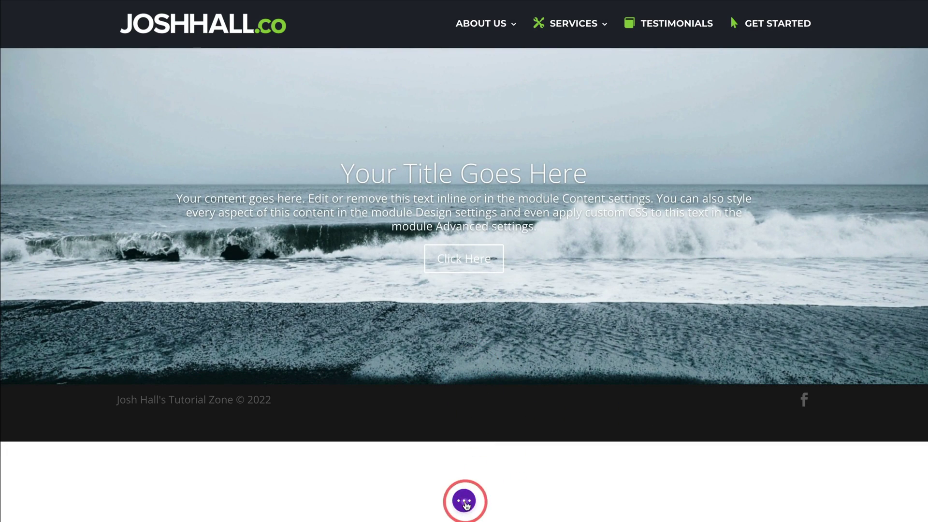
# - Paste the animation-name: none rule into the page's Advanced Custom CSS and save
pyautogui.click(464, 501)
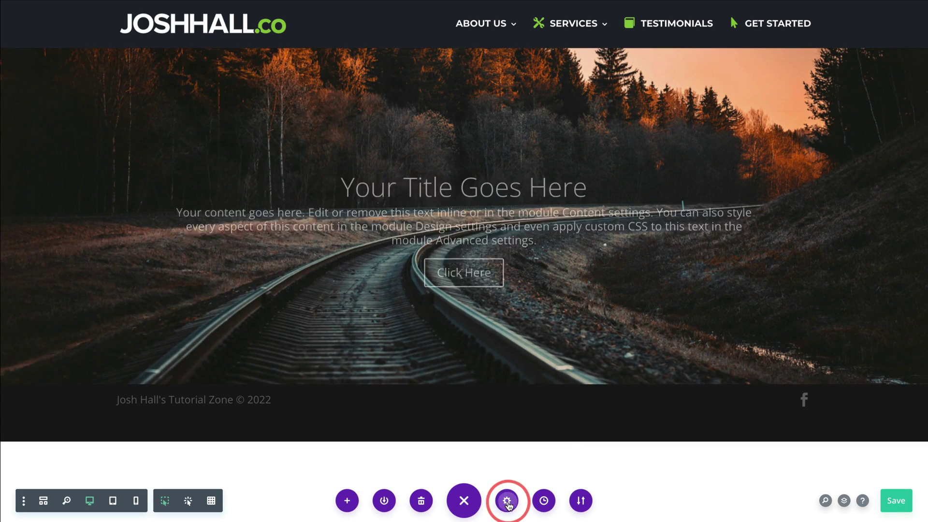
pyautogui.click(506, 501)
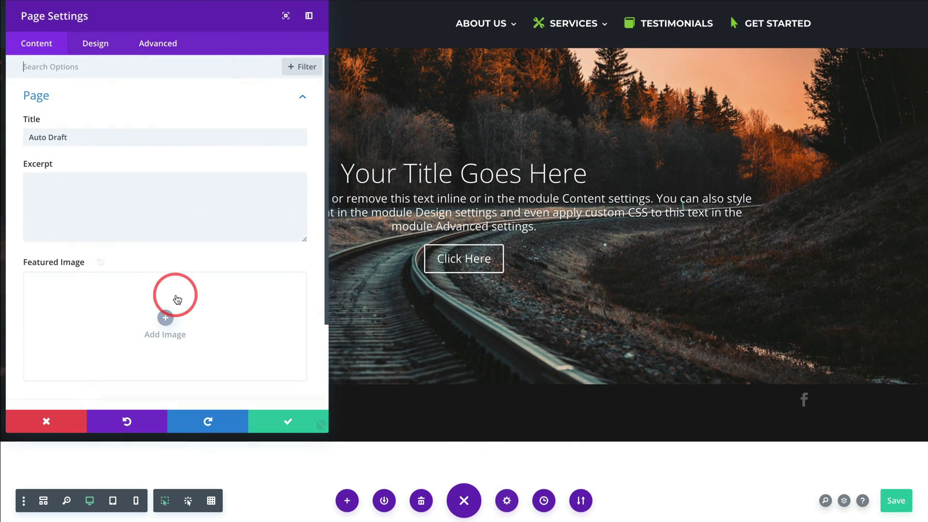
pyautogui.click(143, 52)
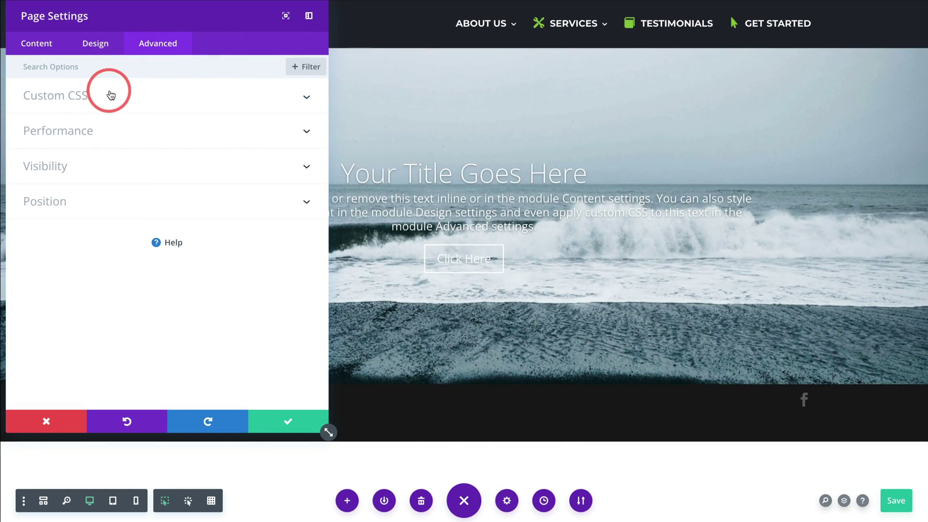
pyautogui.click(110, 95)
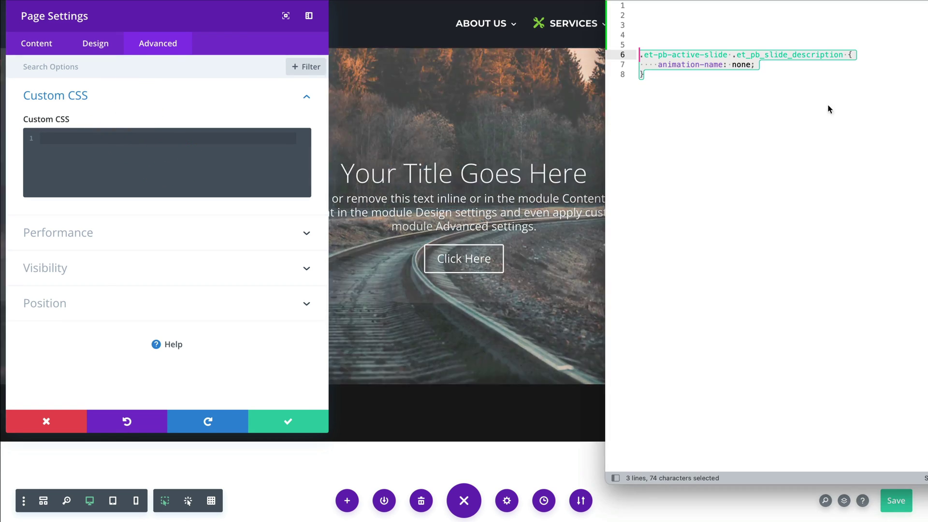
pyautogui.click(145, 141)
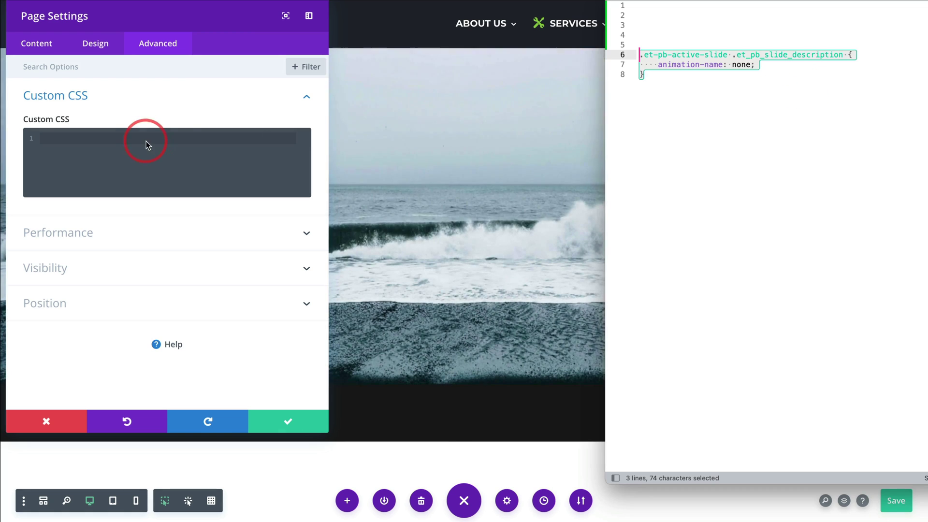
pyautogui.hotkey('ctrl', 'v')
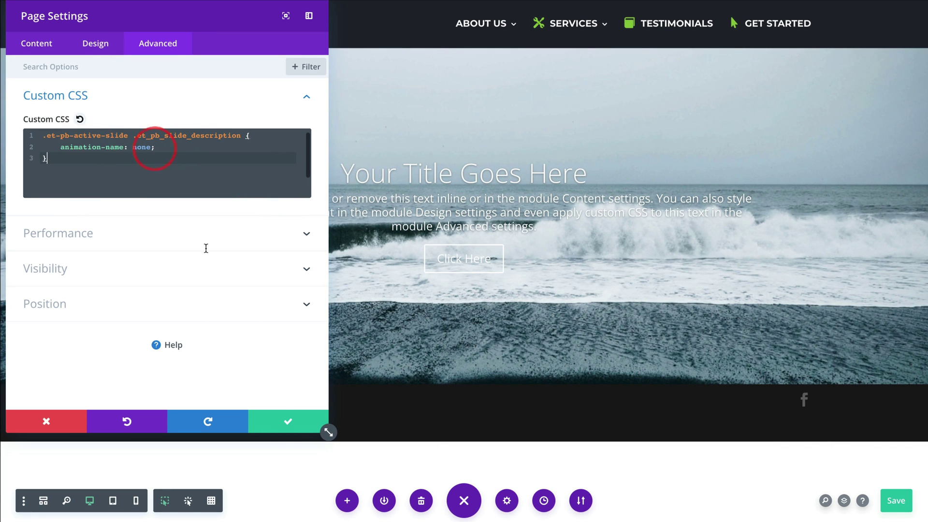
pyautogui.click(286, 422)
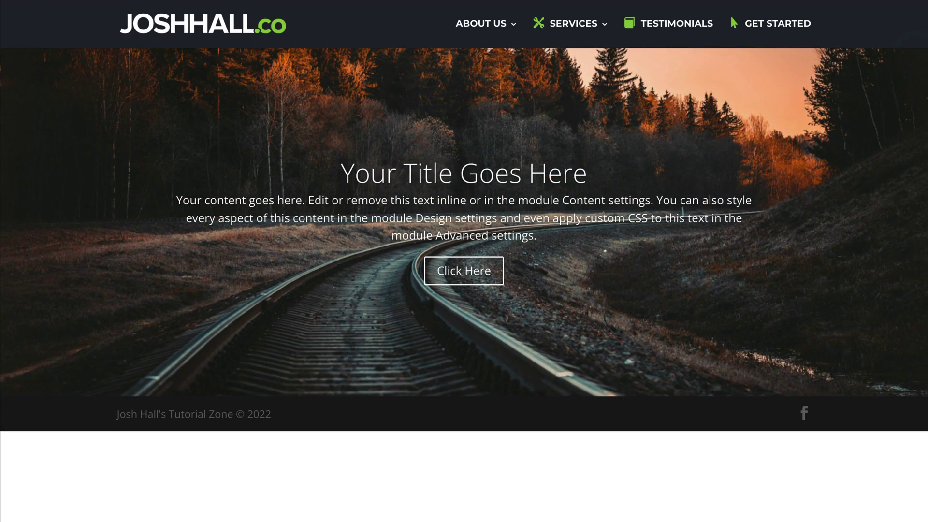
# - Bring up the code editor with the CSS rule beside the live rotating slider
pyautogui.press('super+Tab')
pyautogui.rightClick(435, 184)
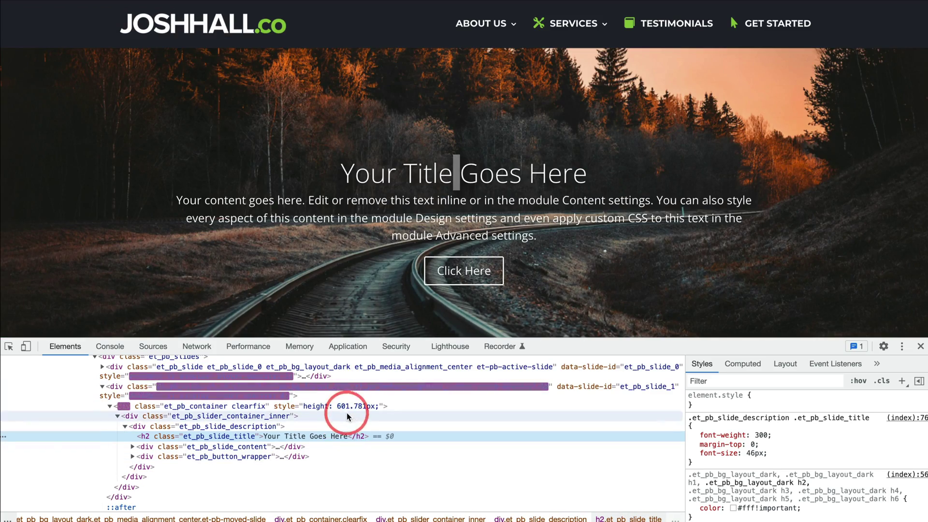
pyautogui.click(249, 426)
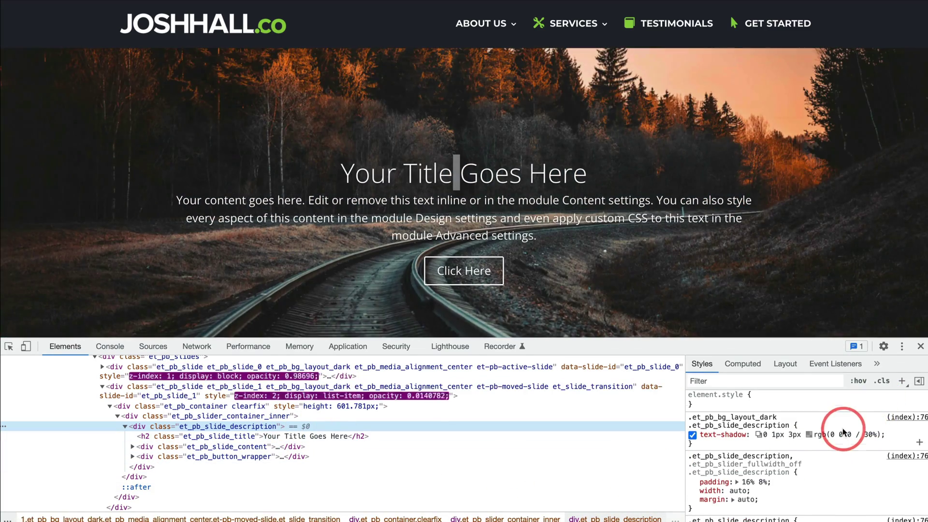
pyautogui.scroll(-3, 821, 444)
pyautogui.scroll(2, 822, 445)
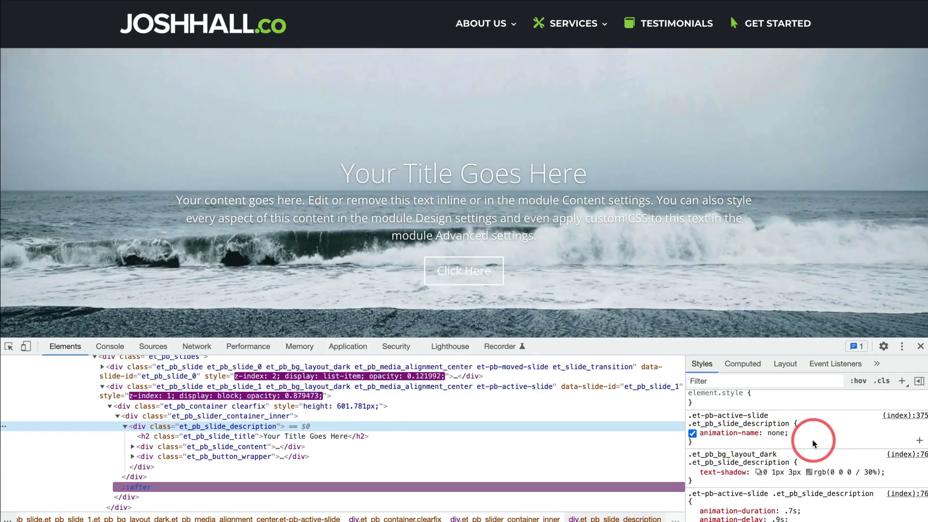
pyautogui.scroll(-1, 821, 441)
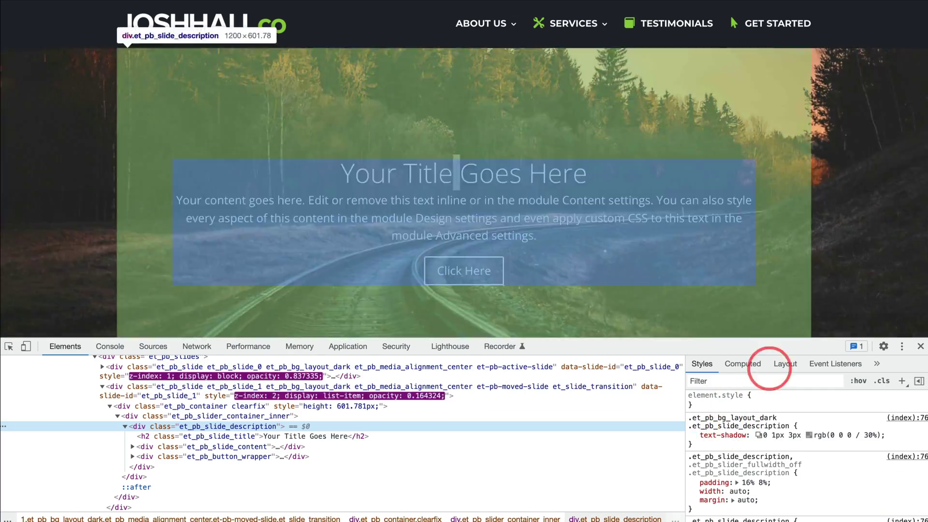
pyautogui.press('super+Tab')
pyautogui.click(739, 128)
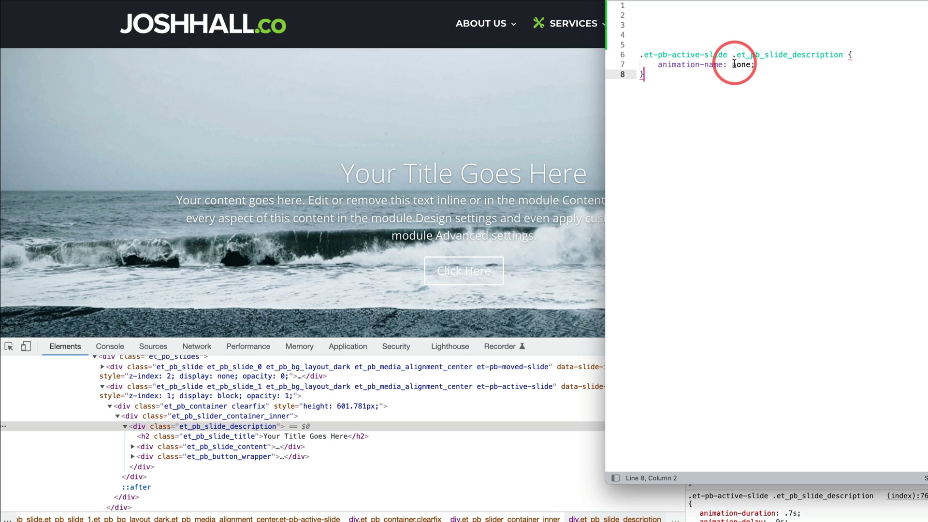
pyautogui.click(224, 136)
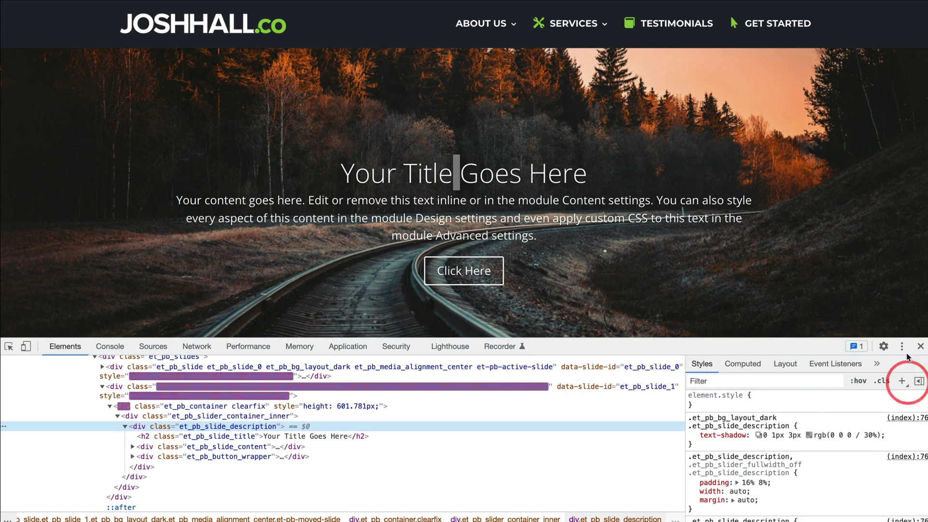
pyautogui.click(920, 347)
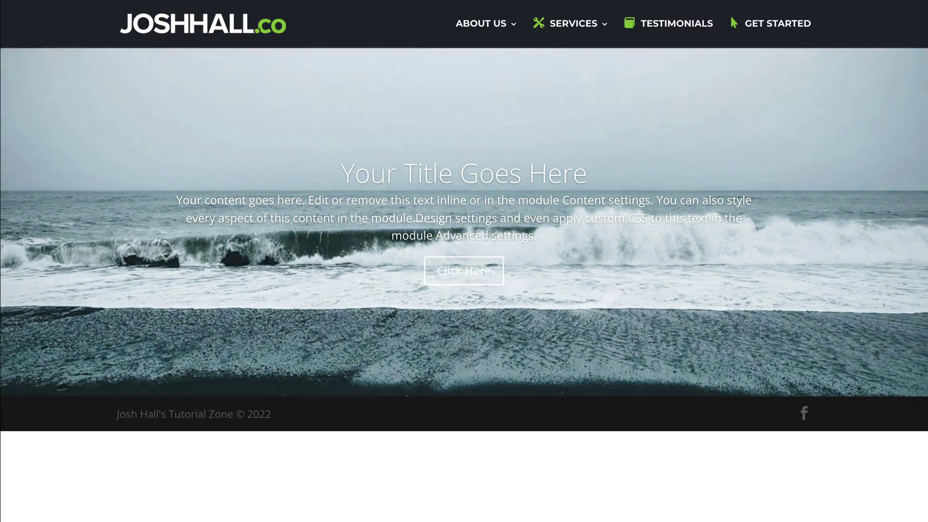
# - Load the page in the Visual Builder and open the fullwidth slider's first slide settings
pyautogui.click(460, 176)
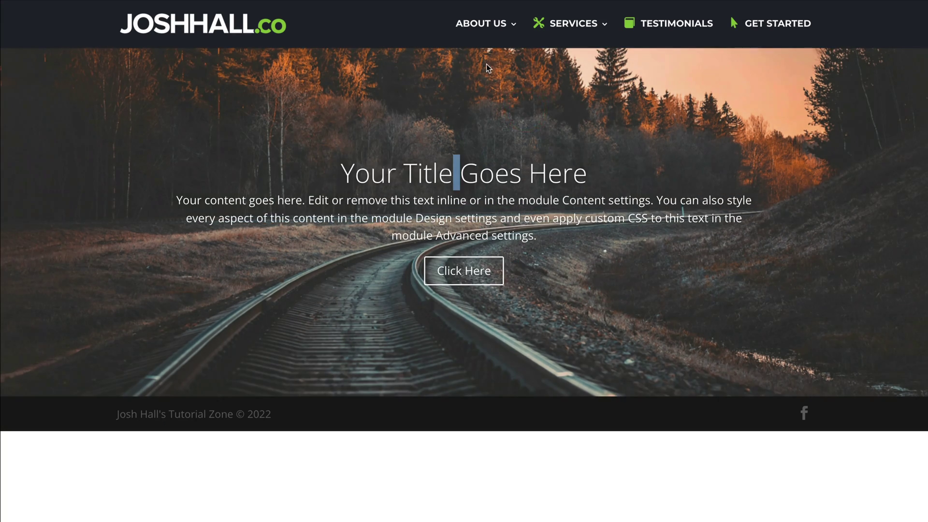
pyautogui.click(587, 166)
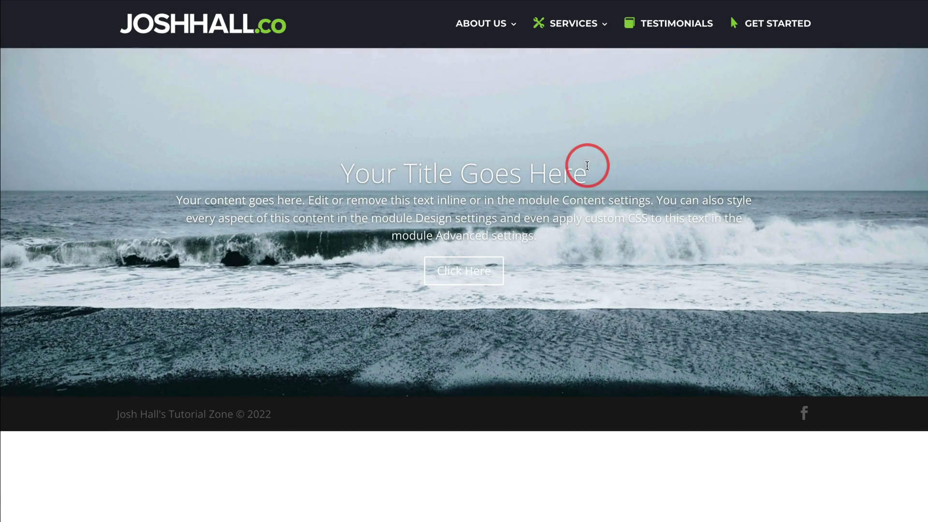
pyautogui.click(377, 14)
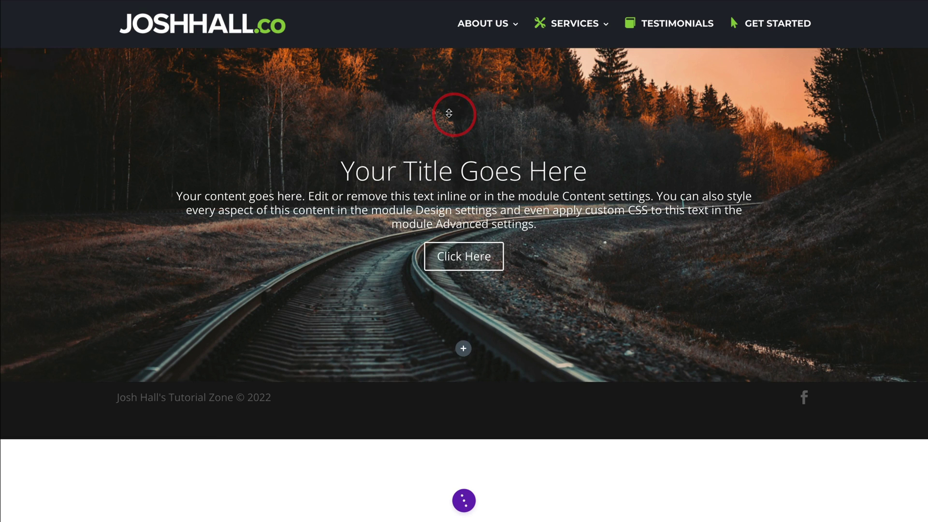
pyautogui.click(443, 78)
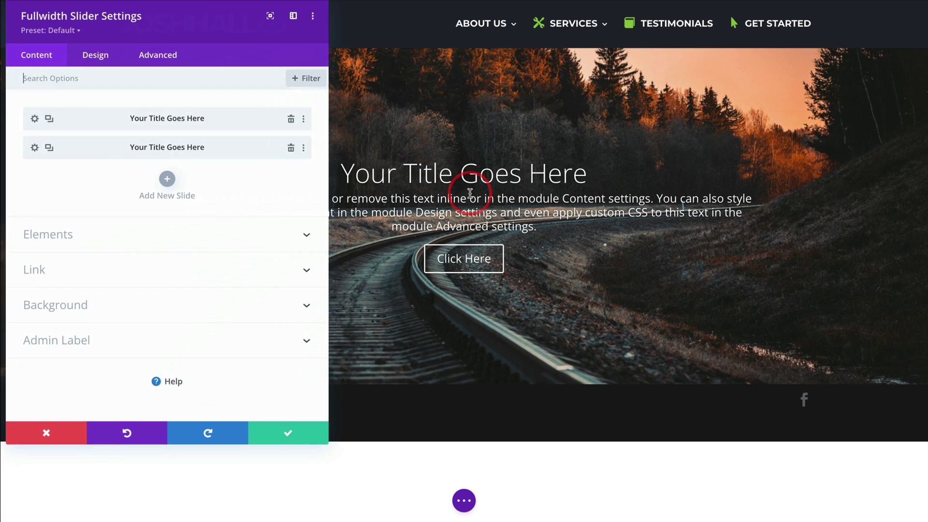
pyautogui.click(33, 119)
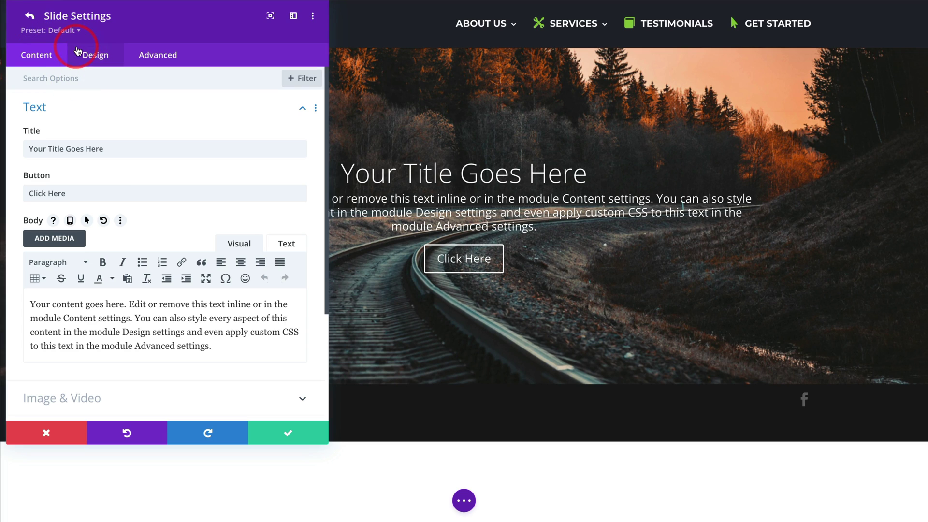
# - Make the slider title text 52px and Ultra Bold
pyautogui.click(30, 18)
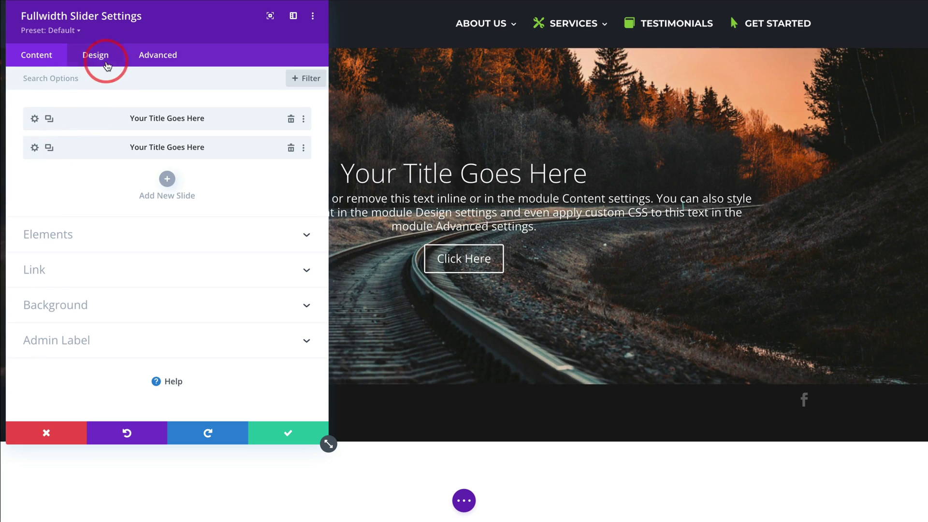
pyautogui.click(102, 61)
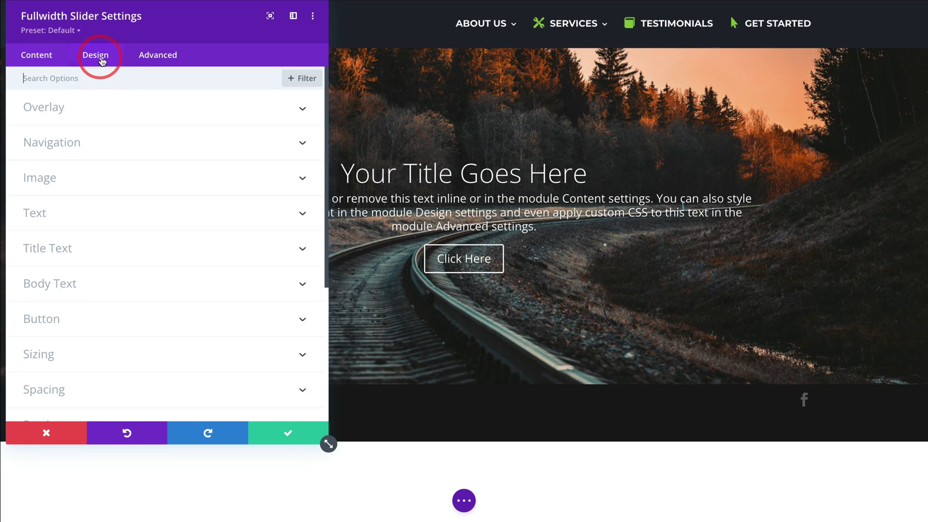
pyautogui.scroll(-1, 147, 116)
pyautogui.click(97, 218)
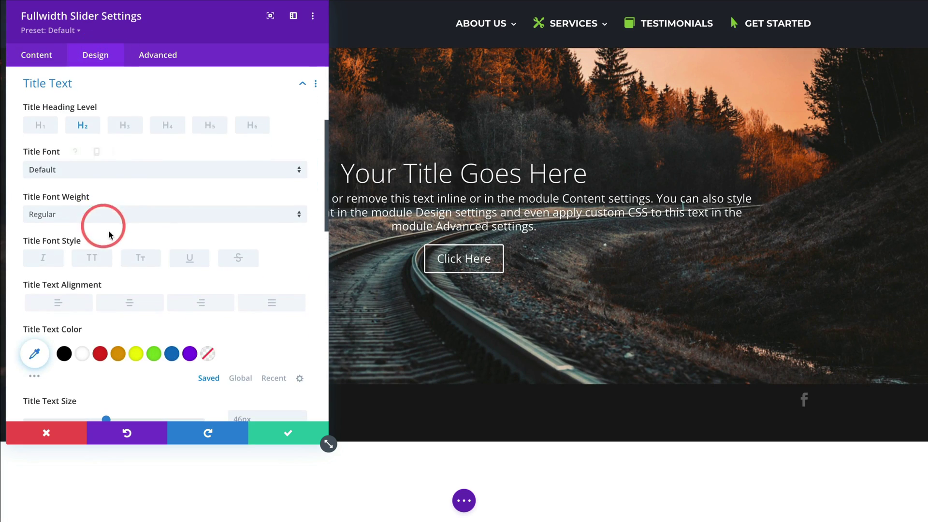
pyautogui.scroll(-3, 128, 232)
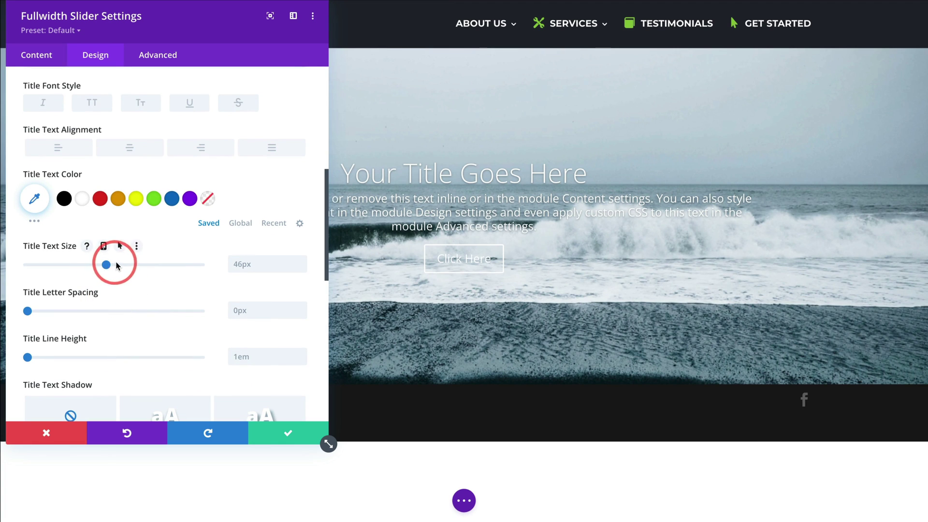
pyautogui.moveTo(107, 264); pyautogui.dragTo(117, 261)
pyautogui.scroll(3, 82, 155)
pyautogui.click(78, 175)
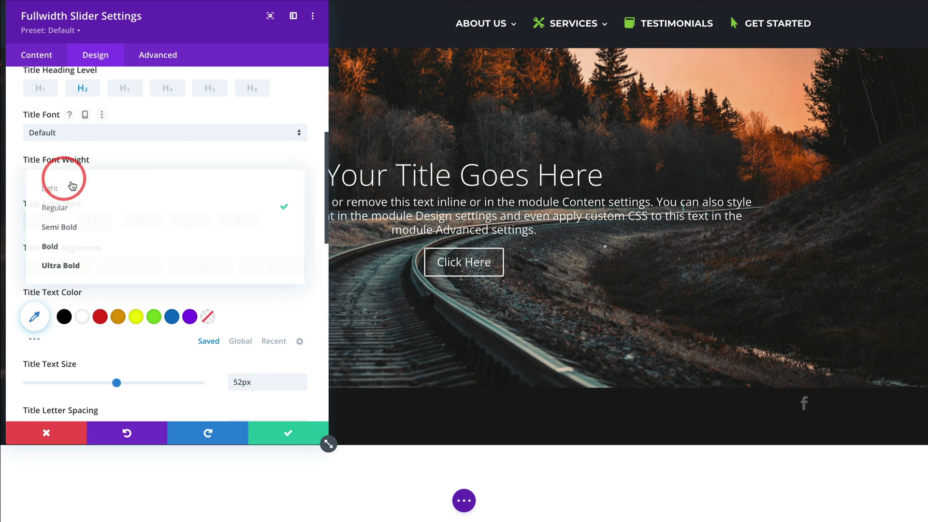
pyautogui.click(96, 267)
pyautogui.scroll(-10, 198, 237)
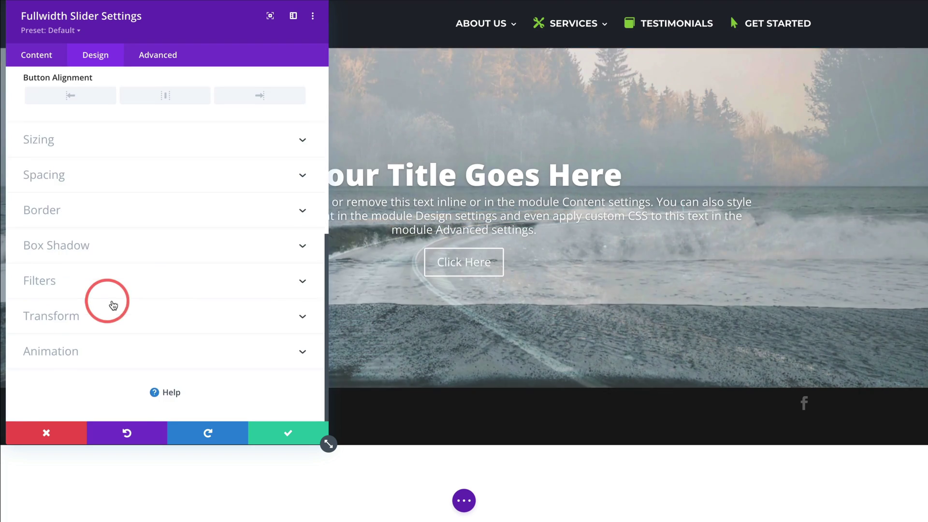
pyautogui.scroll(2, 125, 266)
# - Give the slider buttons custom styles with a blue-to-green gradient background, and save
pyautogui.click(41, 126)
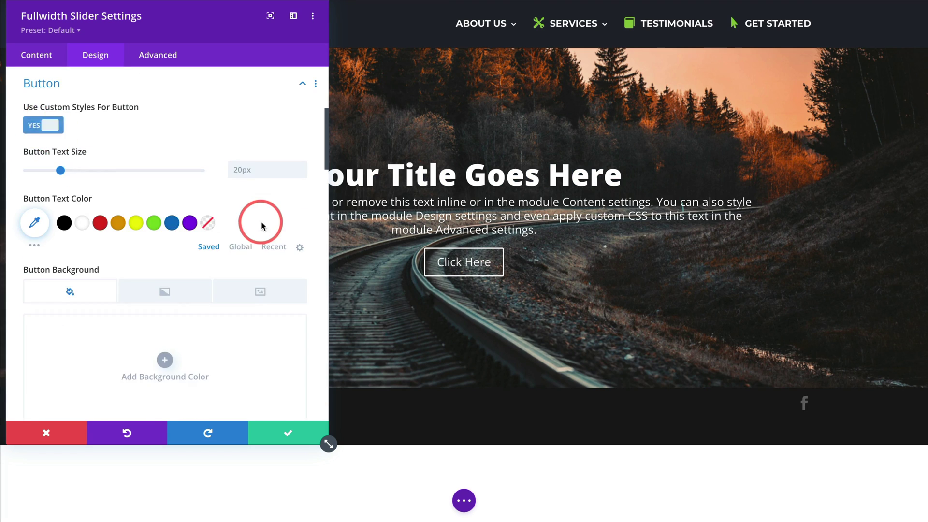
pyautogui.scroll(-2, 246, 232)
pyautogui.click(181, 194)
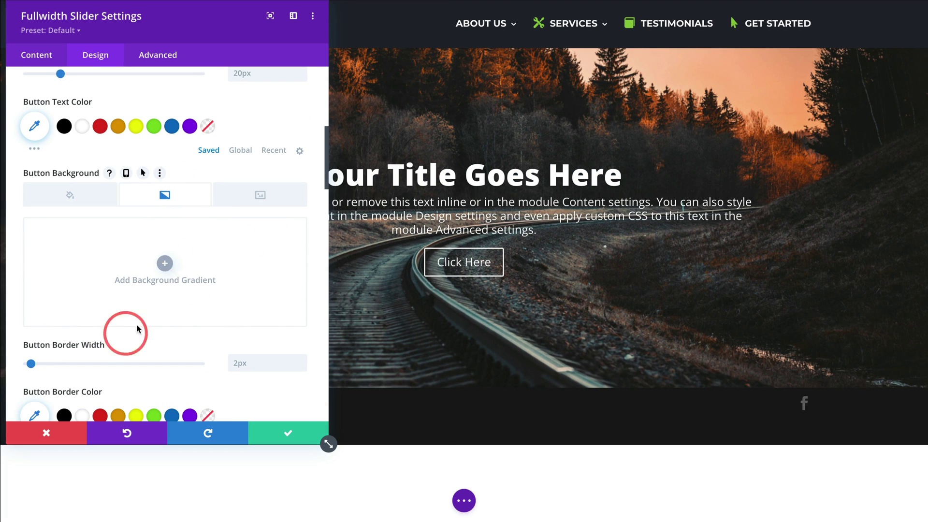
pyautogui.click(164, 283)
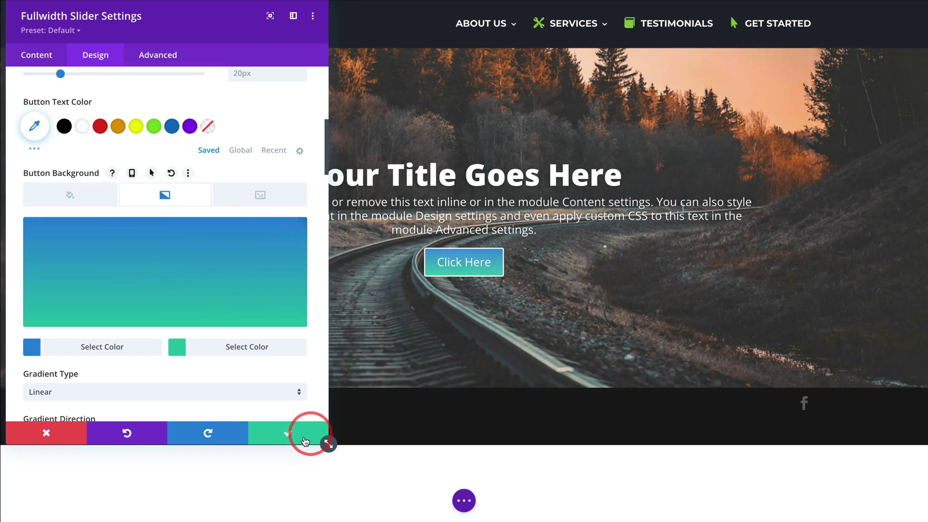
pyautogui.click(312, 435)
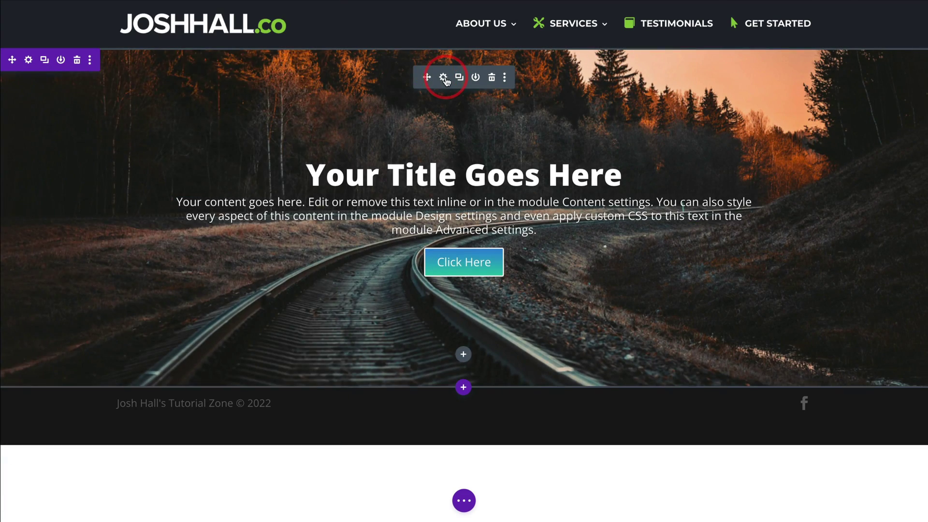
# - Retitle the second slide 'Your Title Goes Here 2nd slider'
pyautogui.click(444, 78)
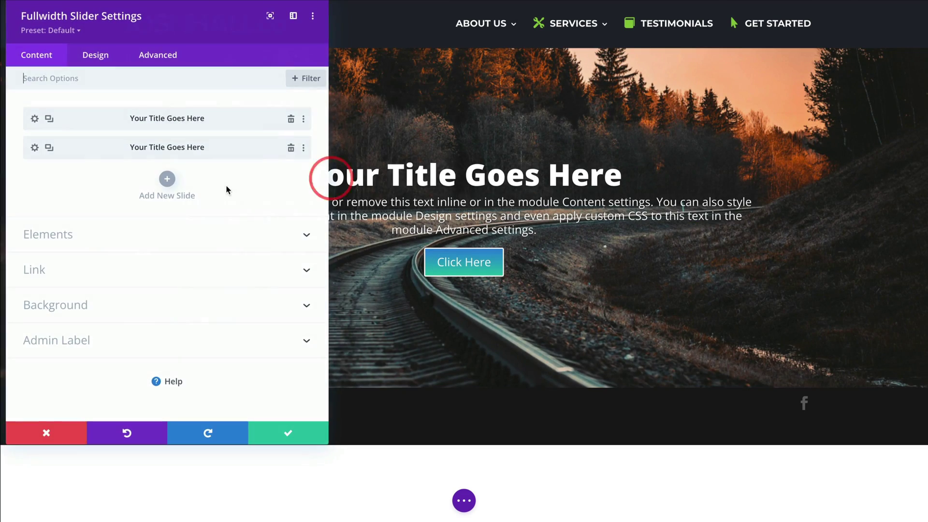
pyautogui.click(35, 148)
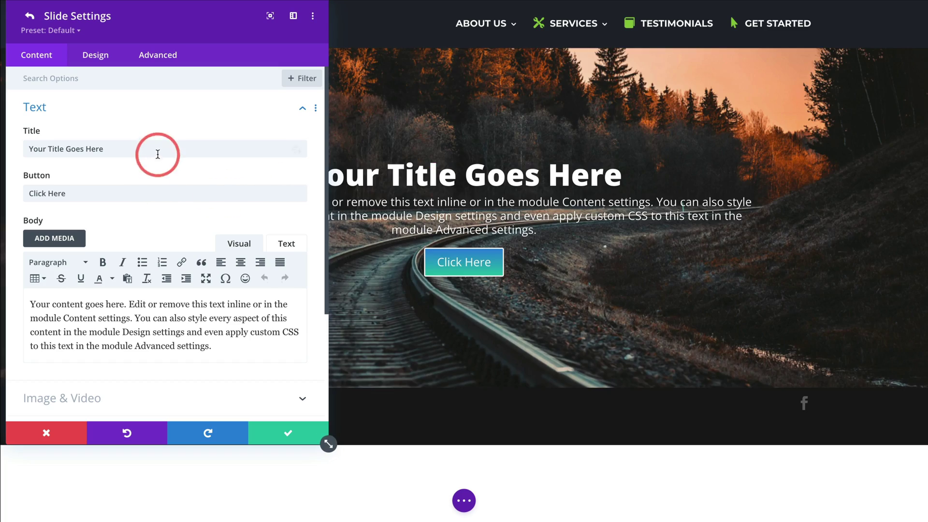
pyautogui.click(157, 148)
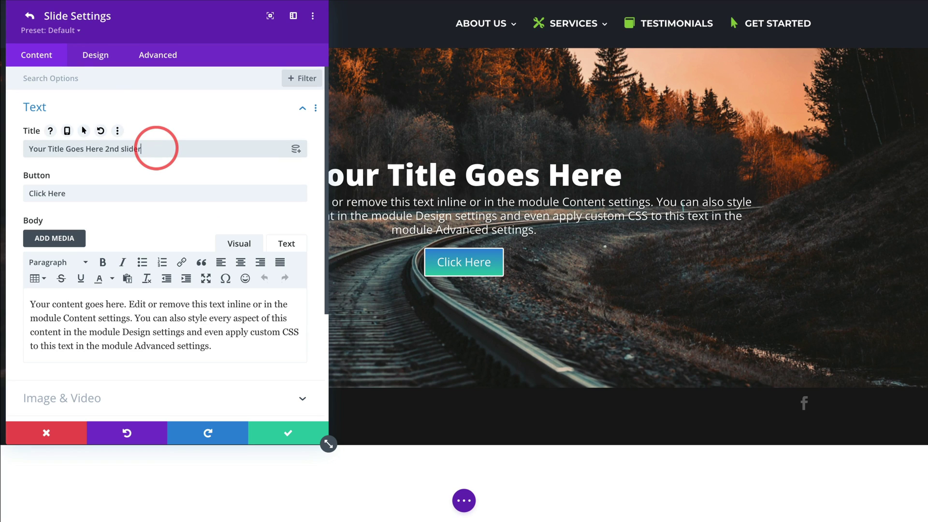
# - Style the second slide's button with black text on a purple background, and save
pyautogui.click(96, 55)
pyautogui.scroll(-3, 145, 232)
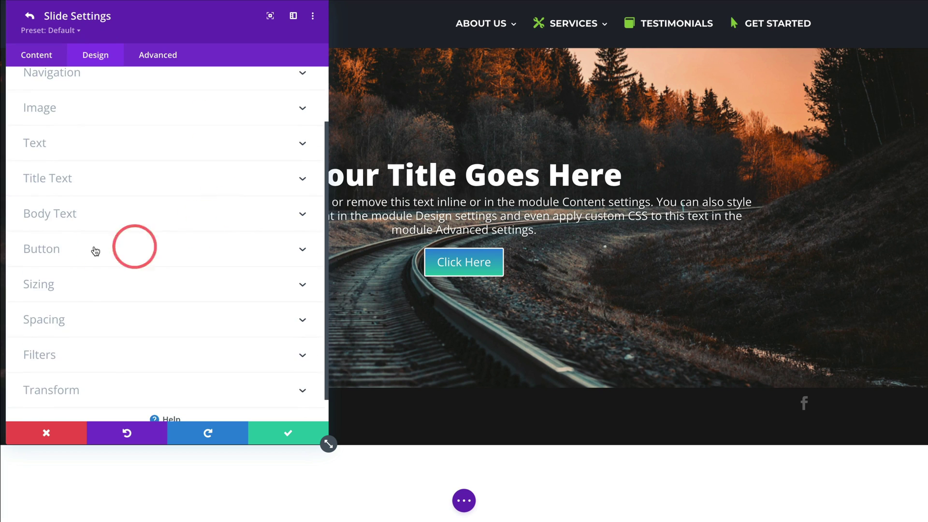
pyautogui.click(95, 250)
pyautogui.click(27, 163)
pyautogui.scroll(-2, 133, 183)
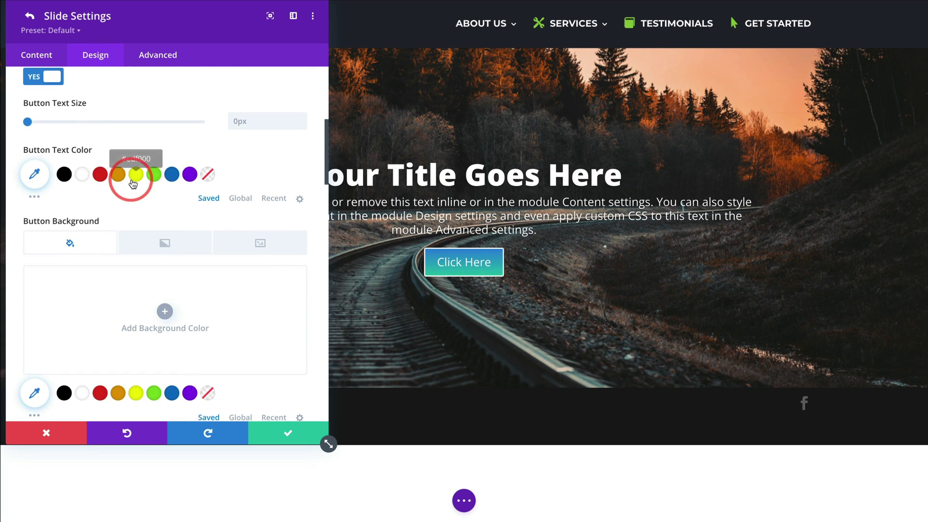
pyautogui.click(62, 175)
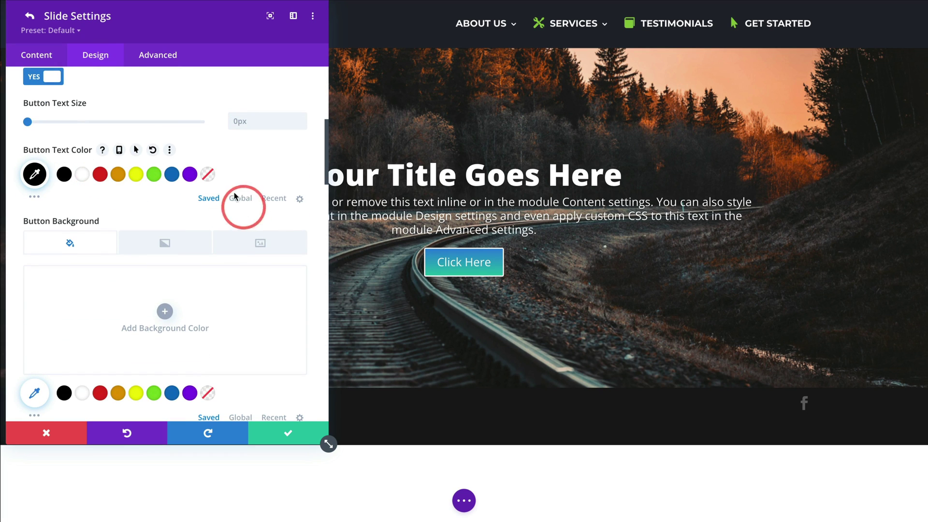
pyautogui.scroll(-2, 155, 282)
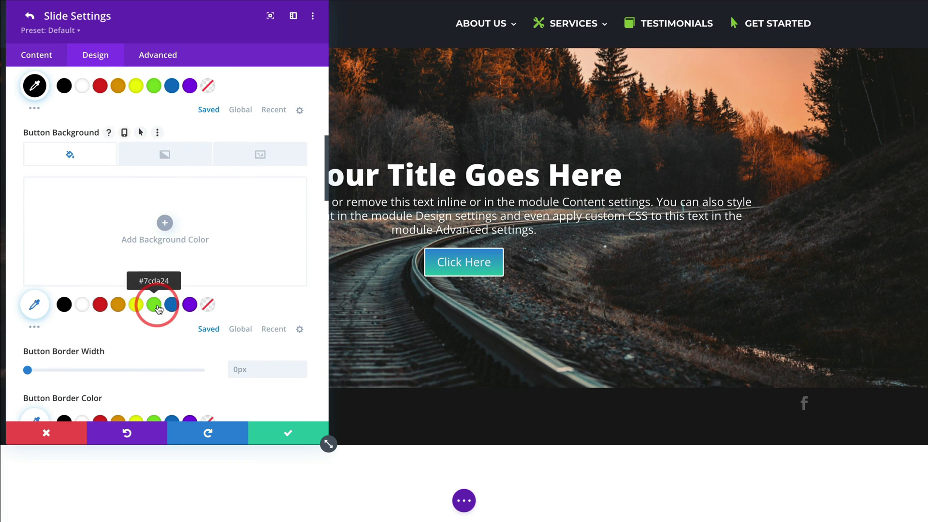
pyautogui.scroll(-2, 158, 309)
pyautogui.click(189, 312)
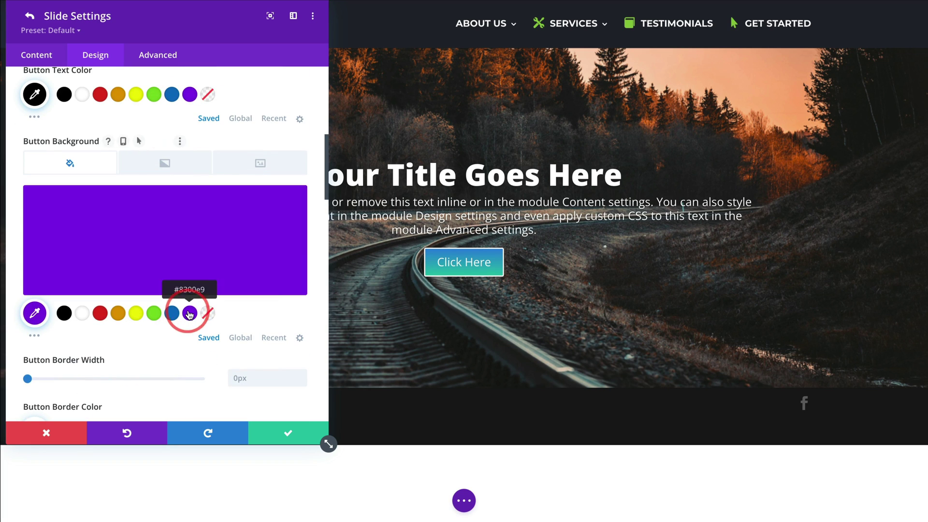
pyautogui.click(288, 435)
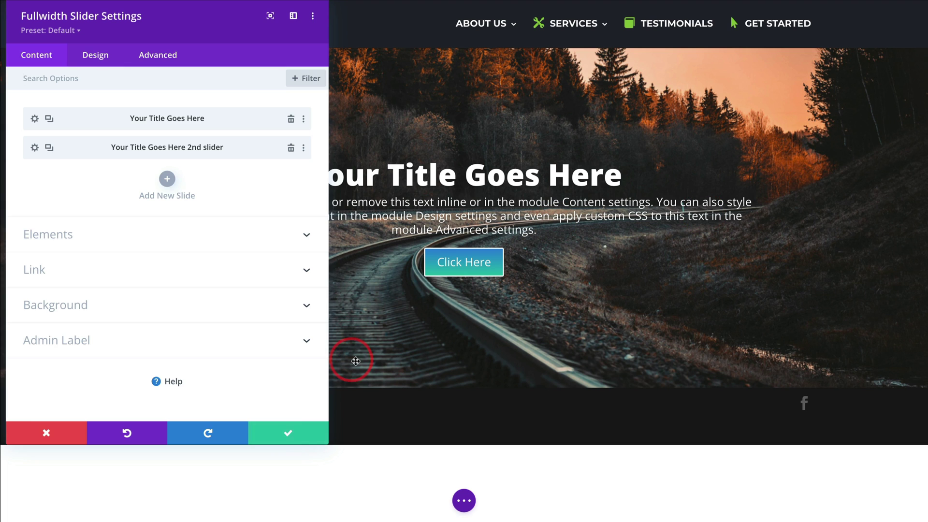
# - Close the slider settings, view the page, and reload it in the Visual Builder
pyautogui.click(292, 432)
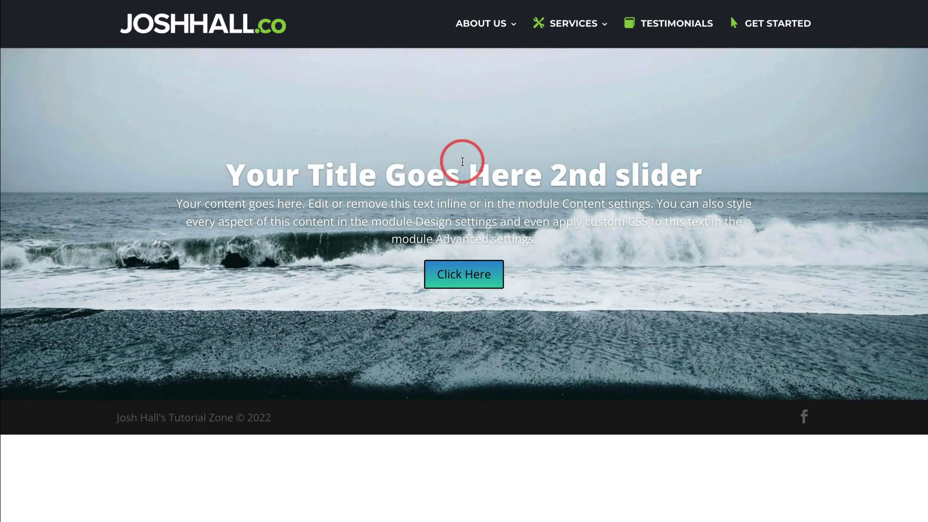
pyautogui.click(371, 6)
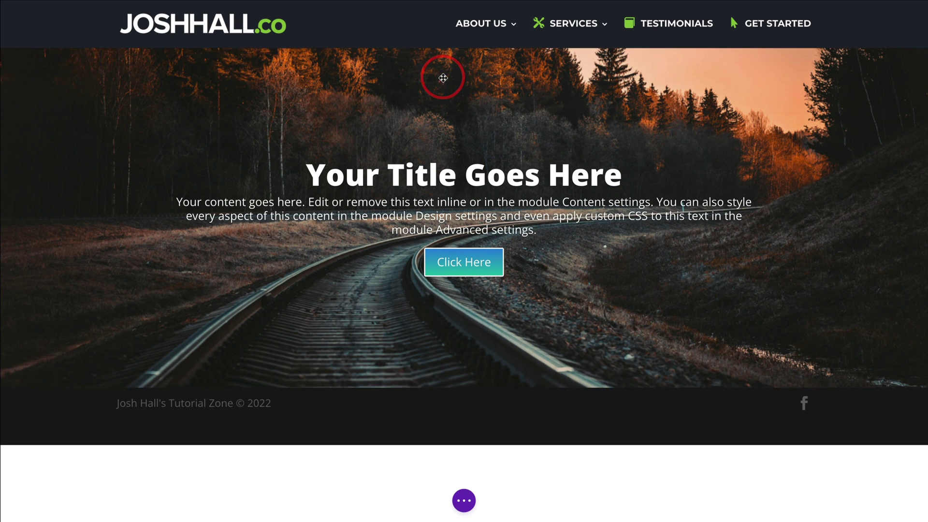
# - Delete the second slide and duplicate the first slide twice
pyautogui.click(443, 78)
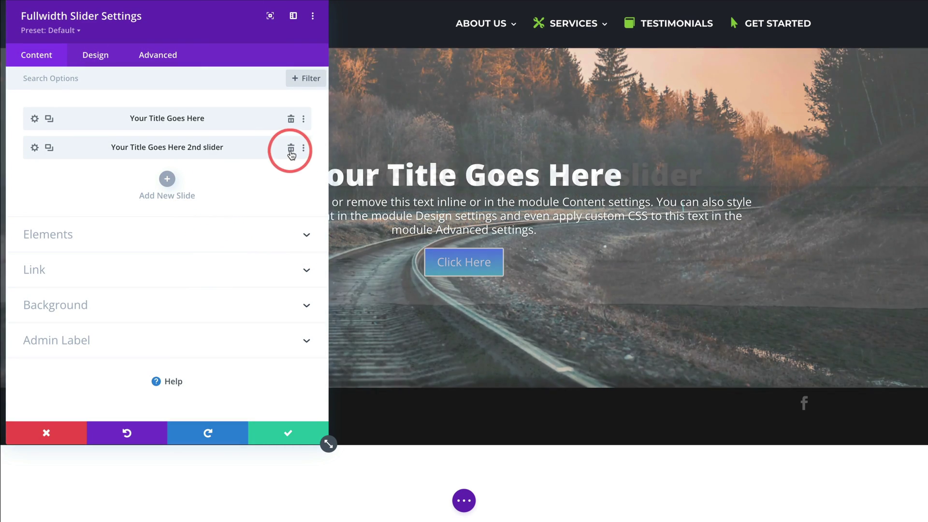
pyautogui.click(290, 149)
pyautogui.click(50, 119)
pyautogui.click(51, 148)
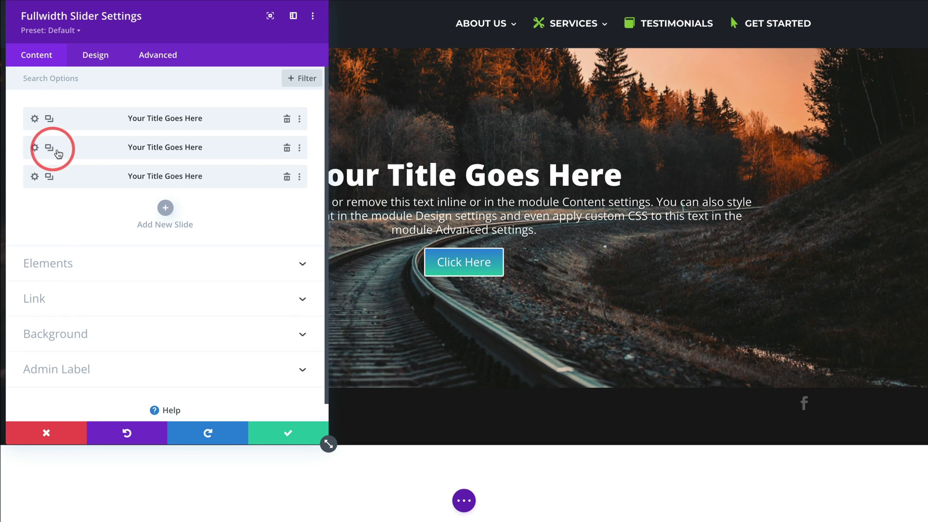
# - Replace the second slide's railway background image with the black-sand beach photo, and save
pyautogui.click(36, 148)
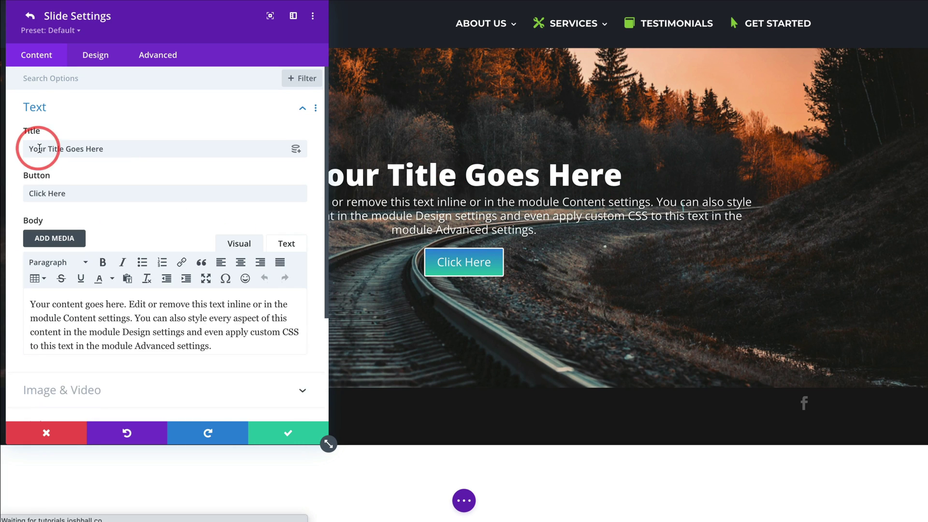
pyautogui.scroll(-4, 136, 150)
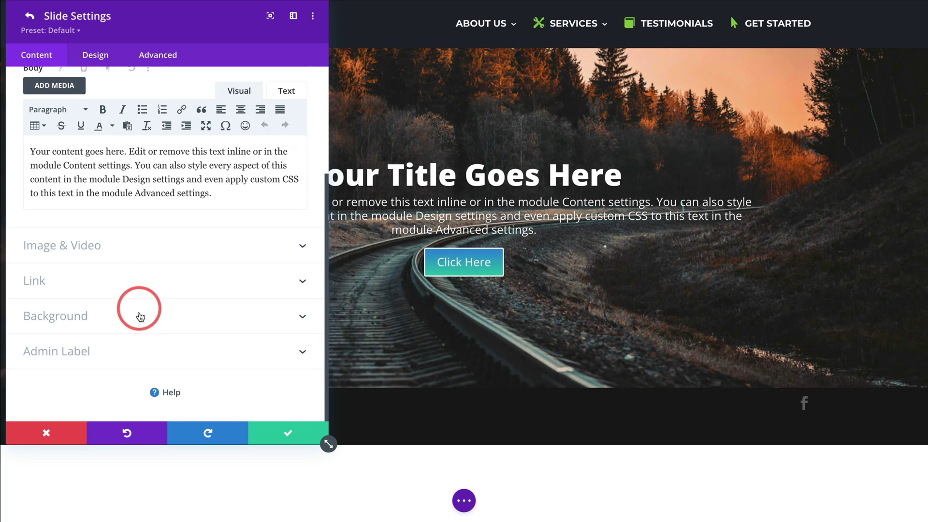
pyautogui.click(140, 317)
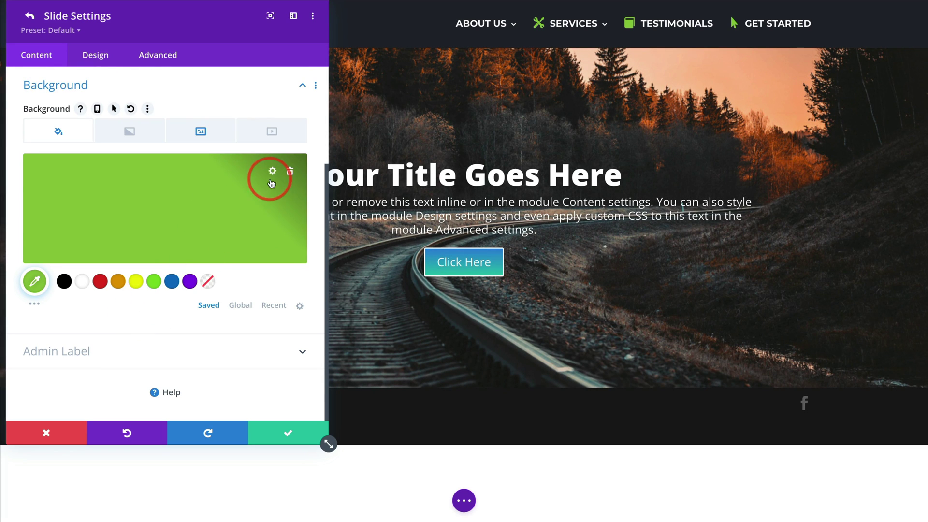
pyautogui.click(272, 172)
pyautogui.click(205, 134)
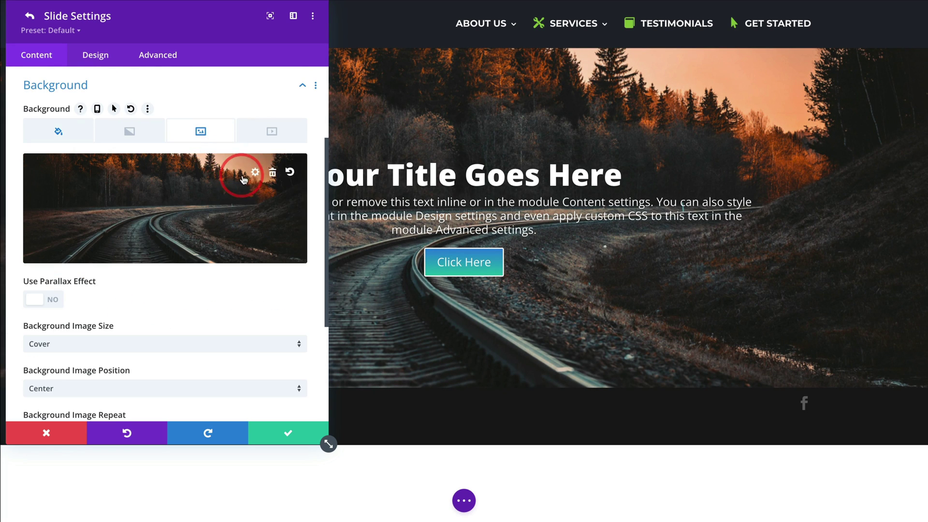
pyautogui.click(253, 171)
pyautogui.scroll(-10, 501, 259)
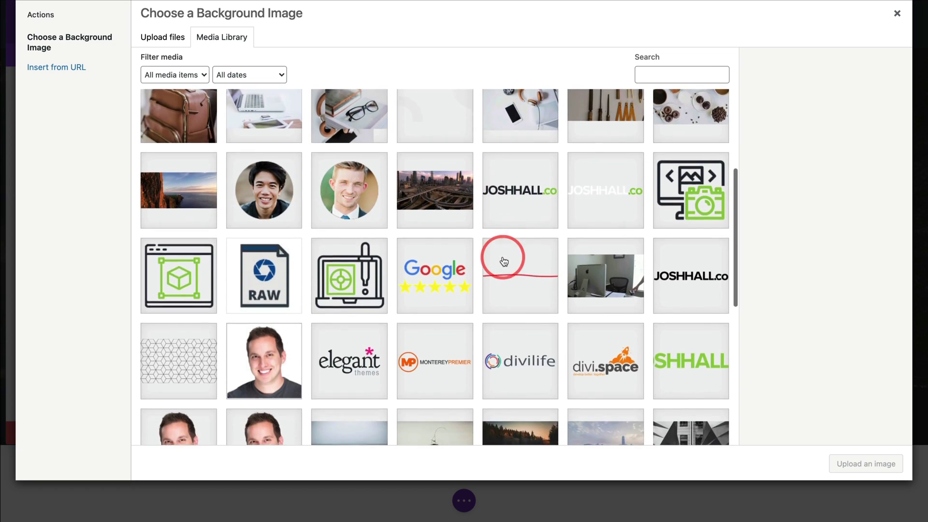
pyautogui.scroll(2, 389, 206)
pyautogui.click(385, 201)
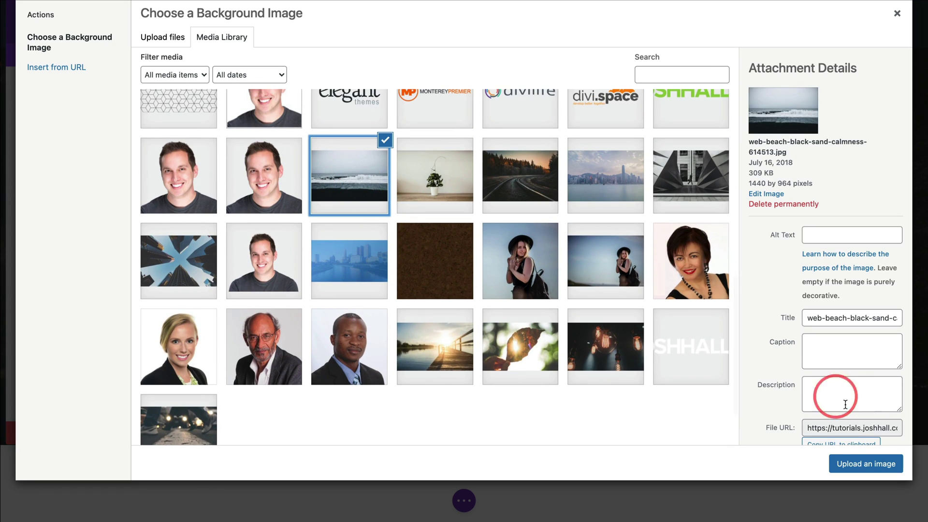
pyautogui.click(853, 460)
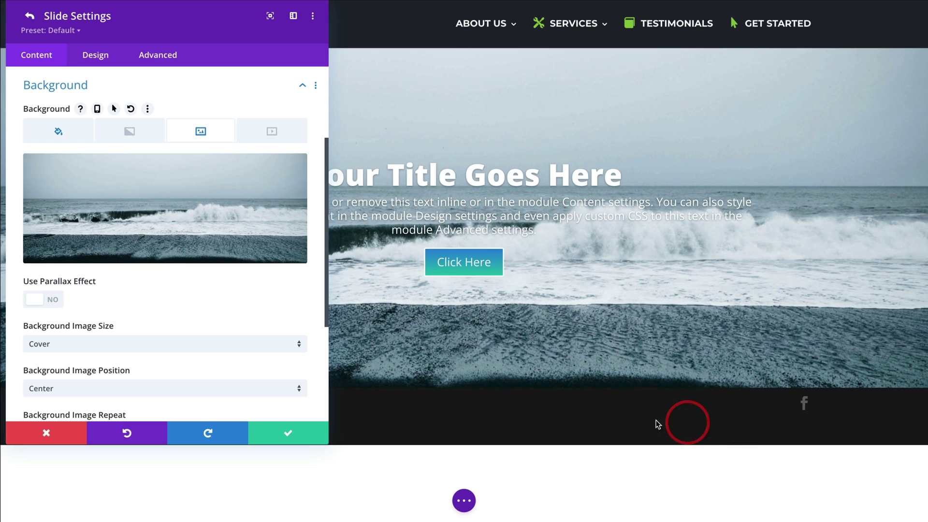
pyautogui.click(290, 434)
pyautogui.scroll(5, 114, 118)
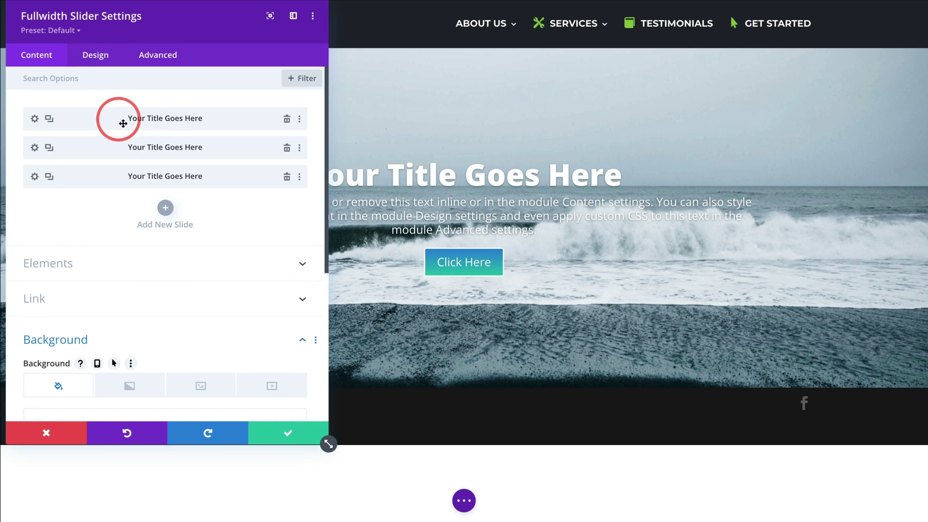
# - Set the third slide's background image to the business-14 city highway photo, and save
pyautogui.click(35, 177)
pyautogui.click(201, 265)
pyautogui.click(189, 321)
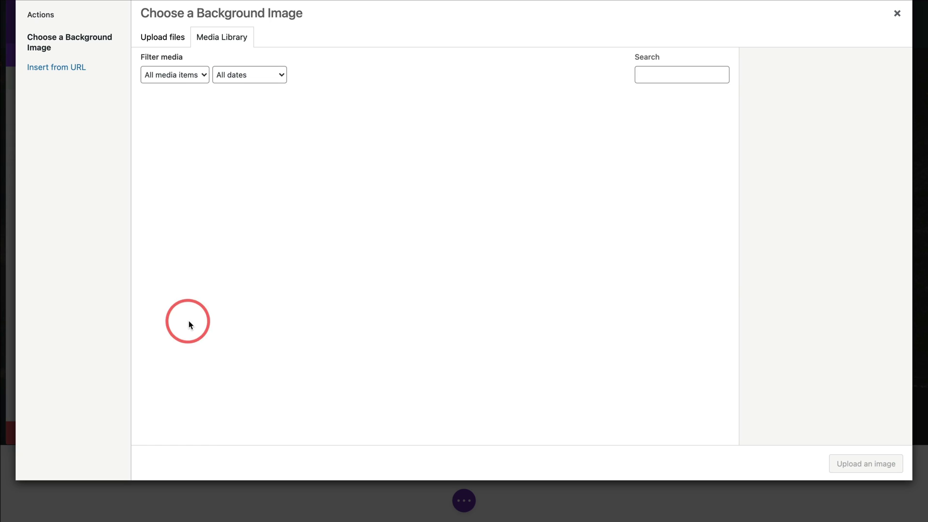
pyautogui.scroll(-6, 555, 213)
pyautogui.click(428, 124)
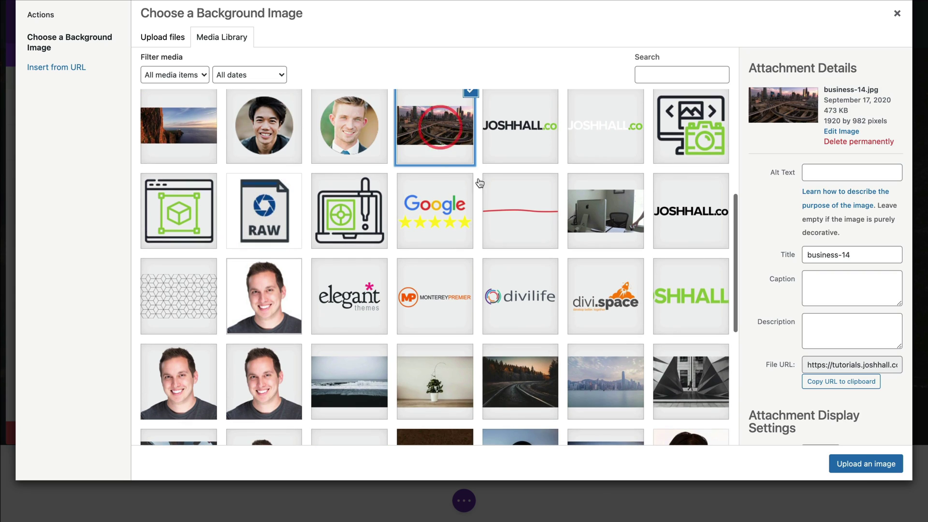
pyautogui.click(855, 475)
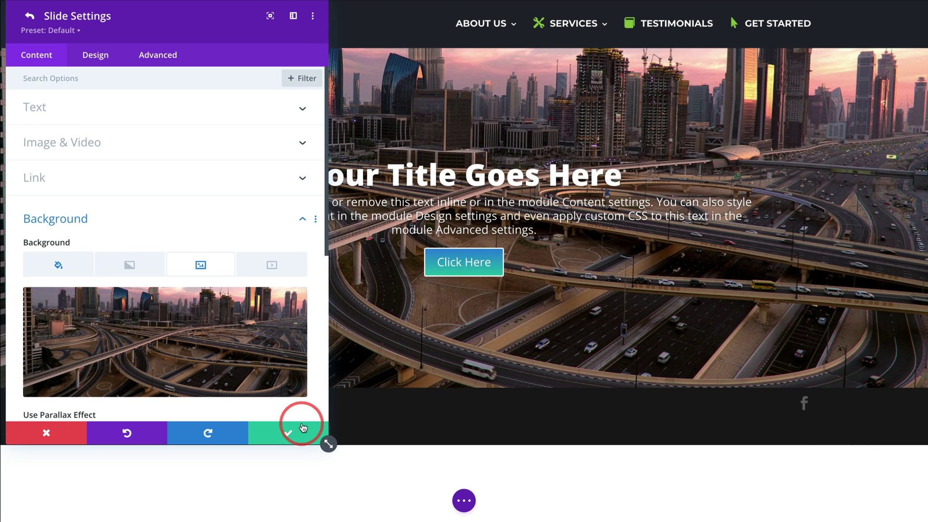
pyautogui.click(292, 434)
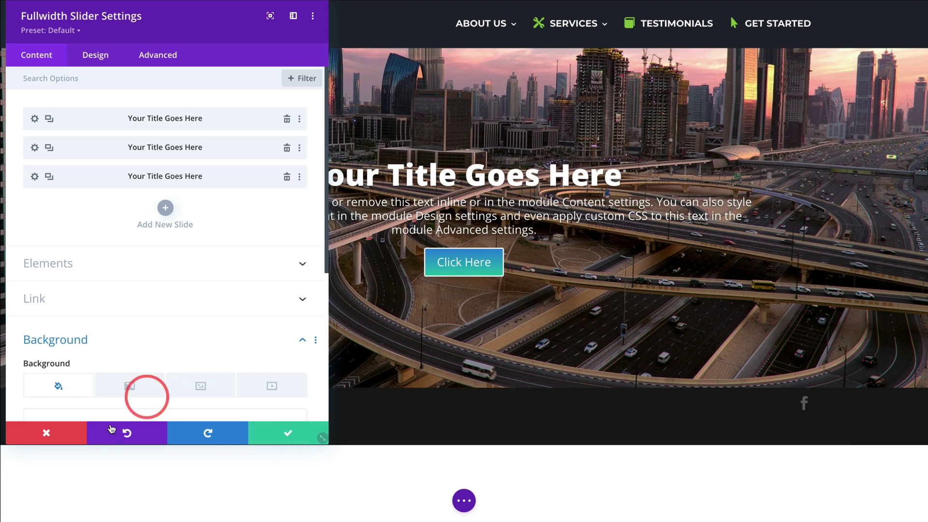
# - Preview the slider, then confirm Show Arrows and Show Controls are off
pyautogui.press('Escape')
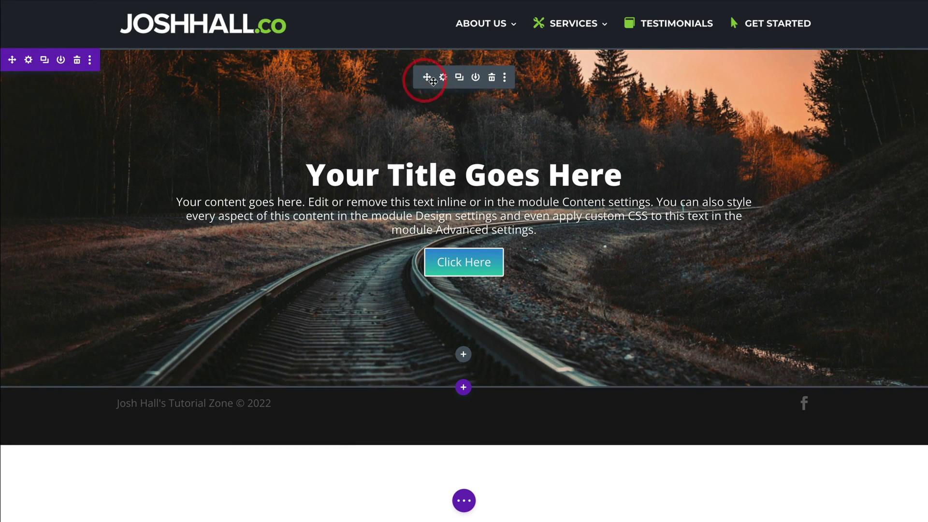
pyautogui.click(442, 79)
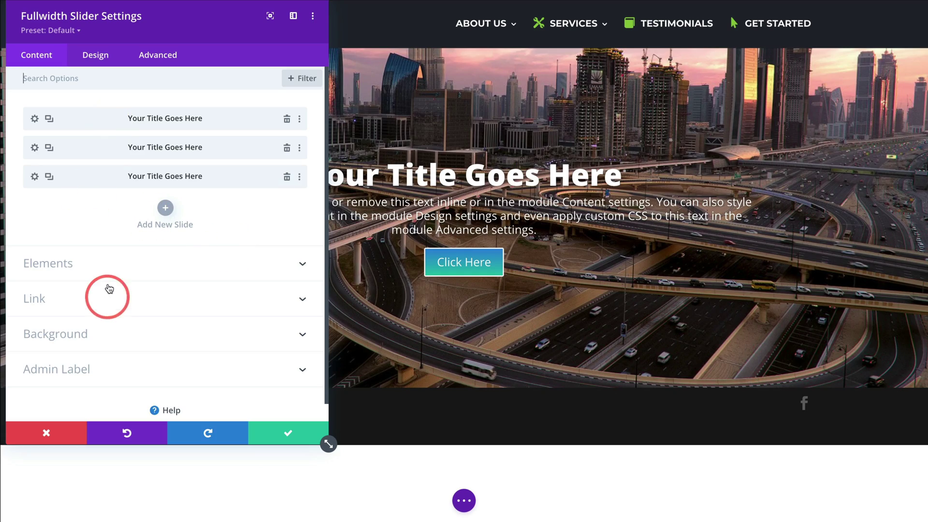
pyautogui.click(101, 262)
pyautogui.scroll(-1, 87, 187)
pyautogui.scroll(3, 68, 227)
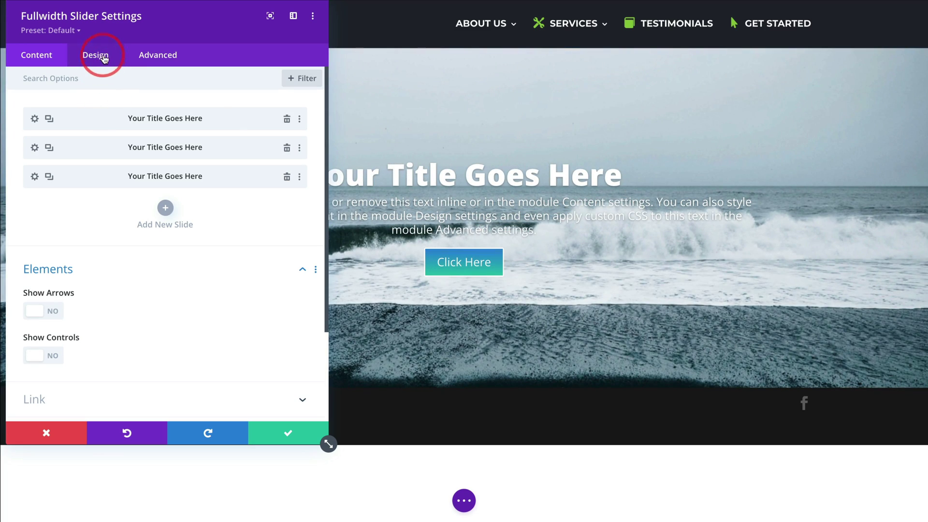
# - Turn on automatic animation at 3500 ms and save the slider settings
pyautogui.click(104, 58)
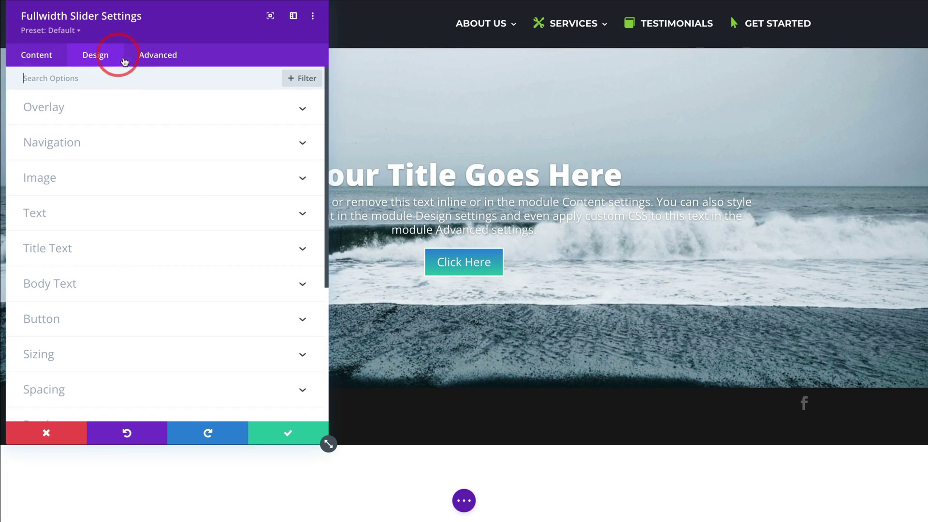
pyautogui.scroll(-5, 203, 266)
pyautogui.click(174, 349)
pyautogui.scroll(-5, 179, 319)
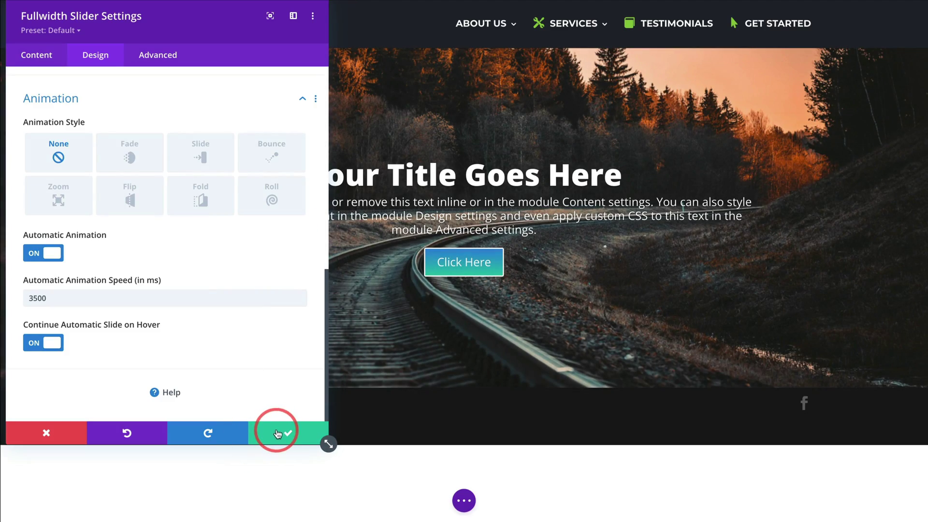
pyautogui.click(278, 433)
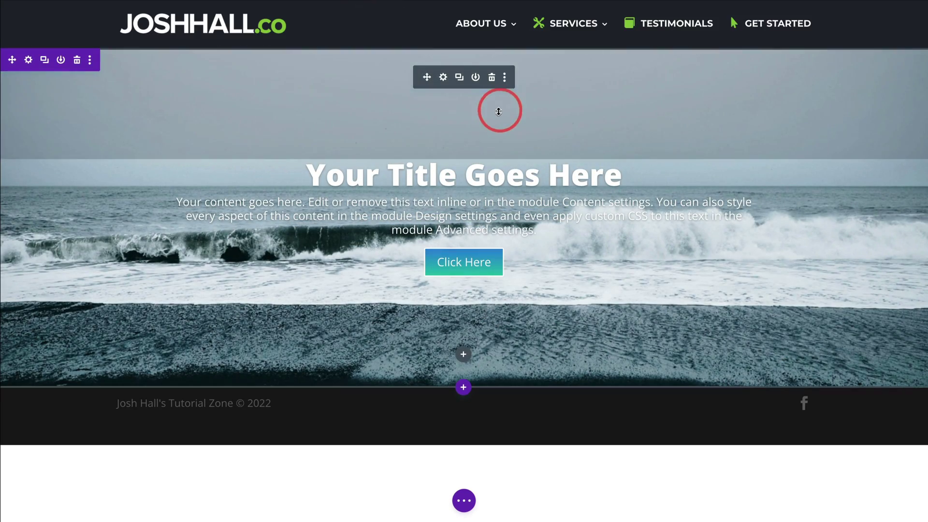
# - Put the prepared animation-name: none rule into Page Settings > Advanced > Custom CSS
pyautogui.press('super+Tab')
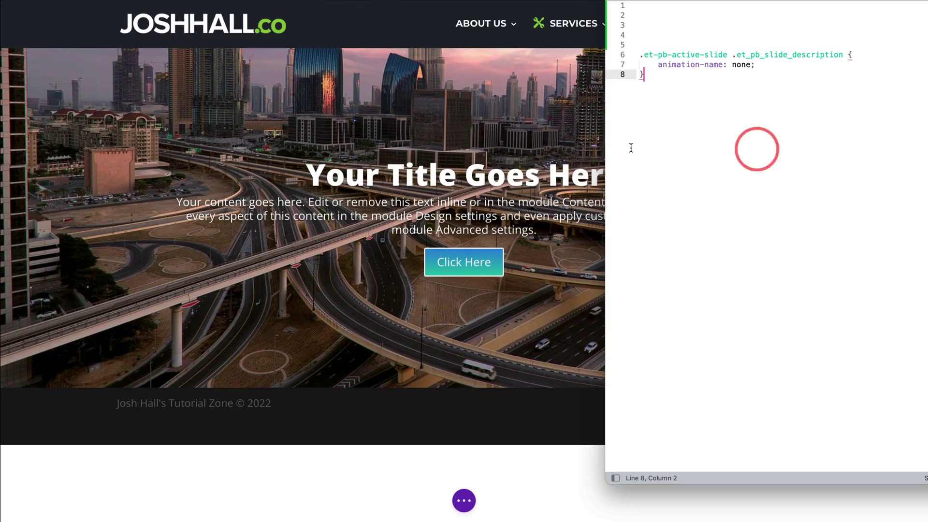
pyautogui.click(542, 85)
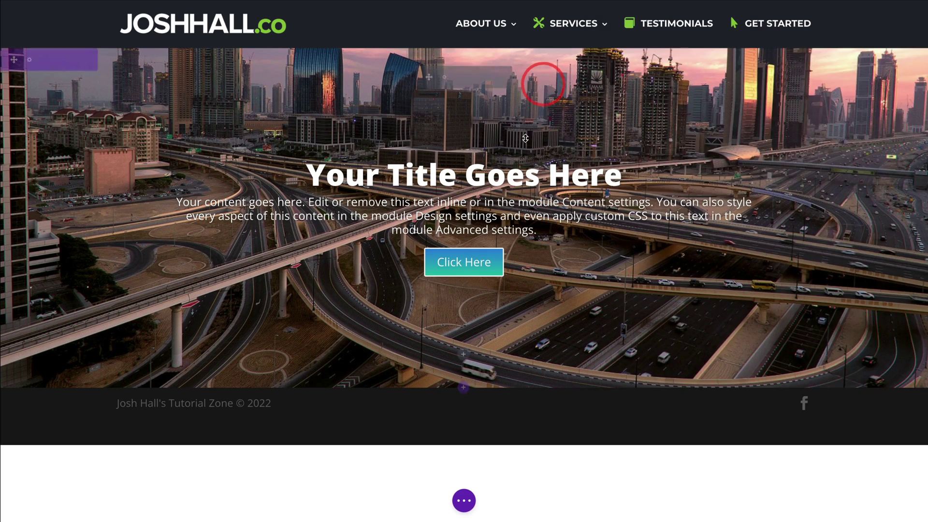
pyautogui.click(464, 501)
pyautogui.click(505, 502)
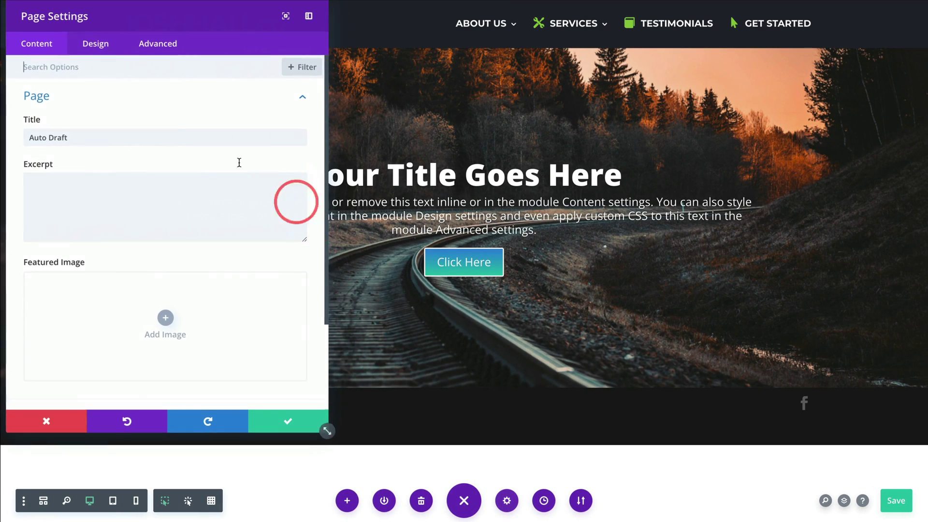
pyautogui.click(144, 45)
pyautogui.click(110, 98)
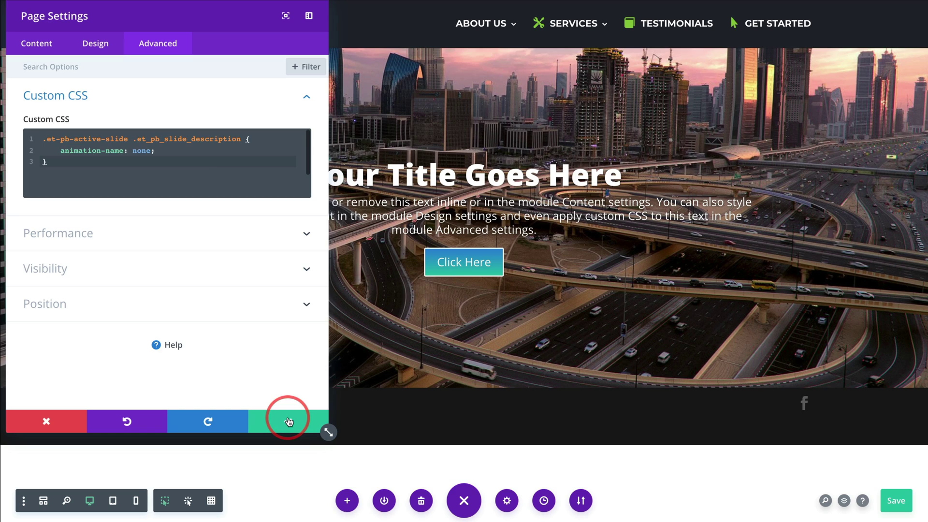
# - Save the animation-name: none custom CSS and close Page Settings
pyautogui.click(289, 421)
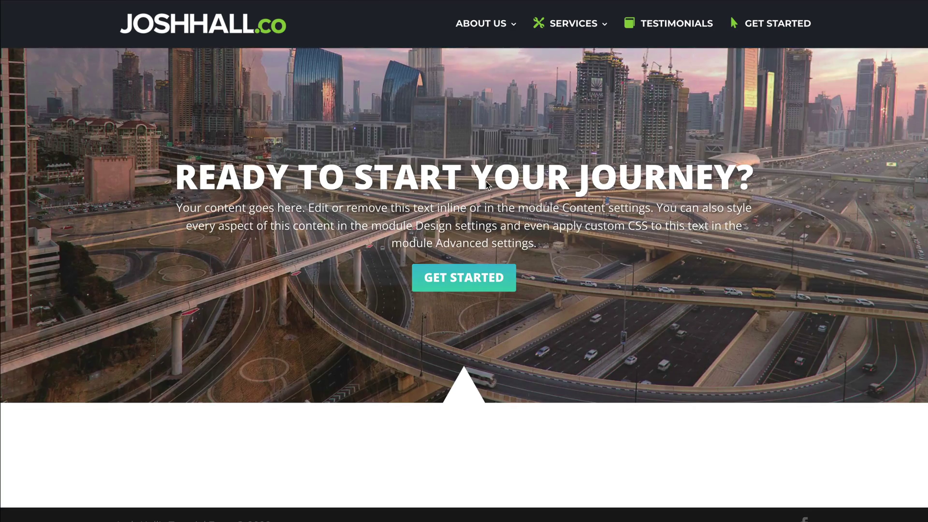
# - View the finished 'READY TO START YOUR JOURNEY?' hero on the live site's home page
pyautogui.click(595, 181)
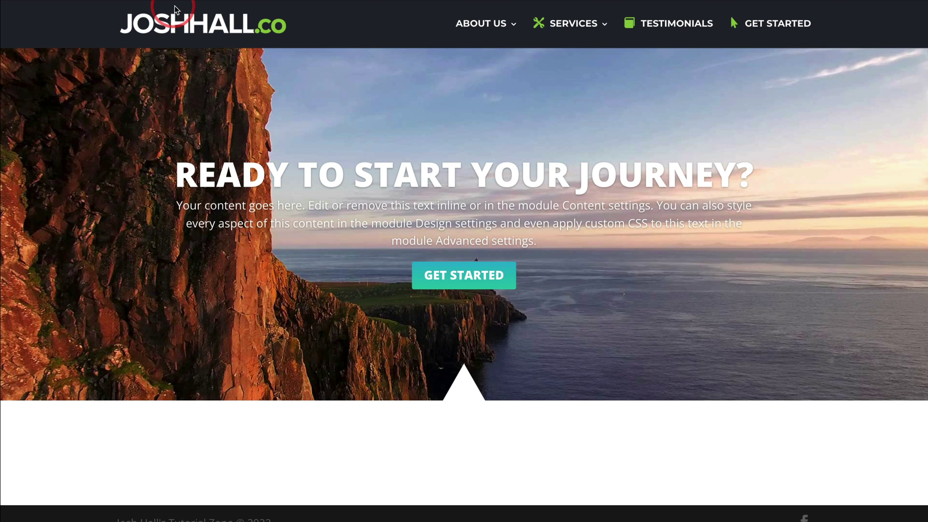
pyautogui.click(179, 7)
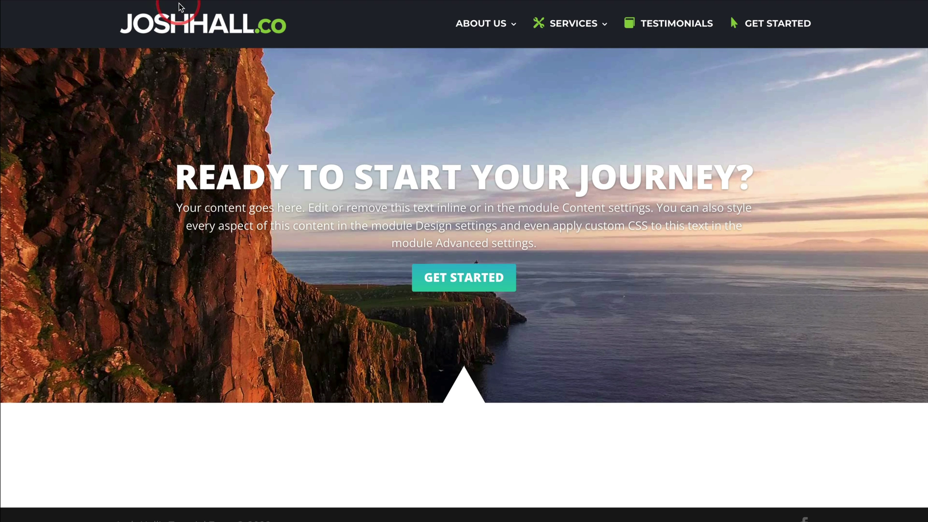